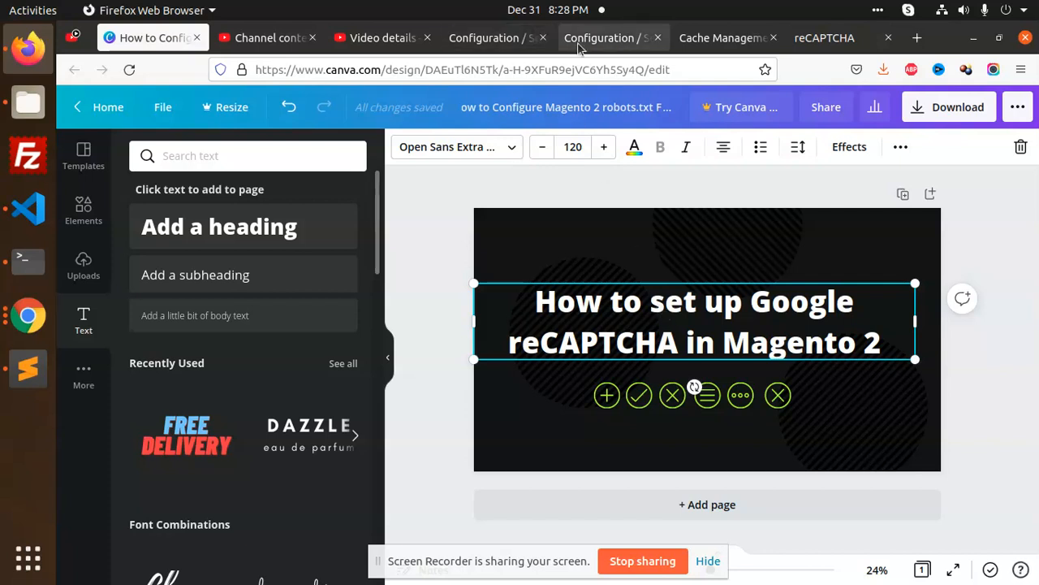
- Open the Google reCAPTCHA Admin Panel settings under Security in the Magento store configuration
left_click(514, 39)
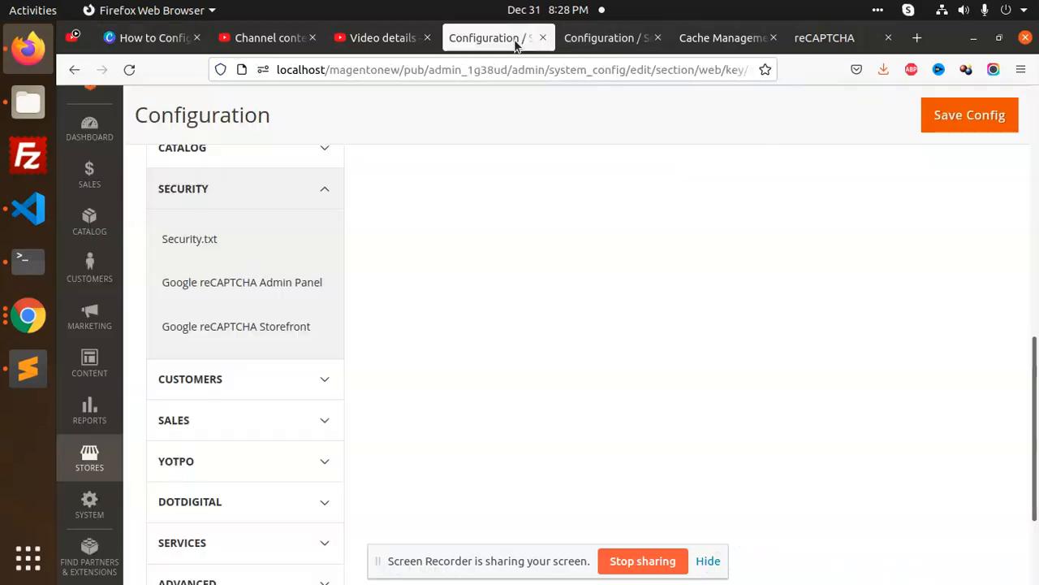
scroll(319, 252, "up", 5)
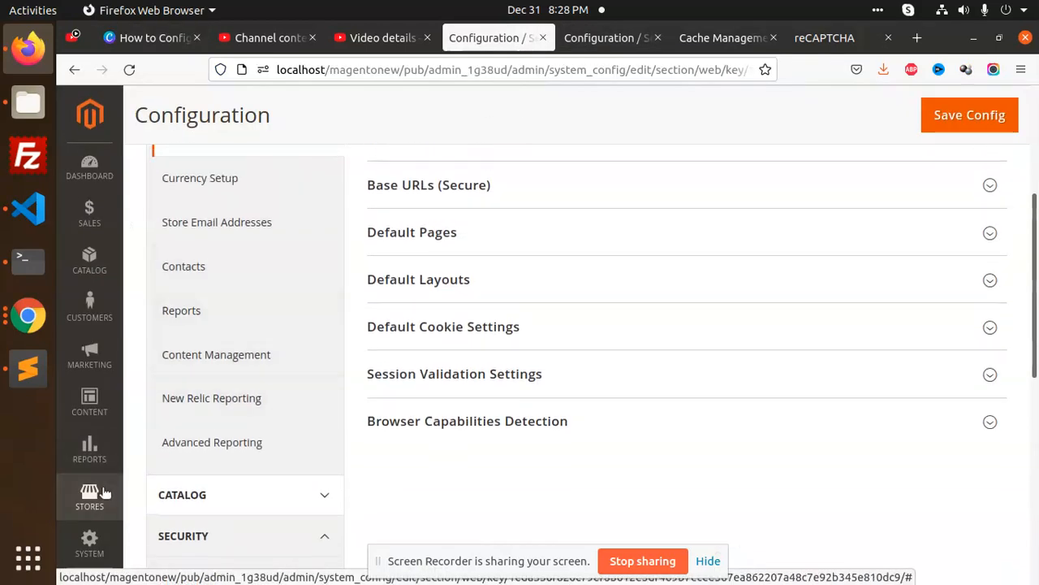
left_click(90, 492)
left_click(169, 247)
left_click(303, 284)
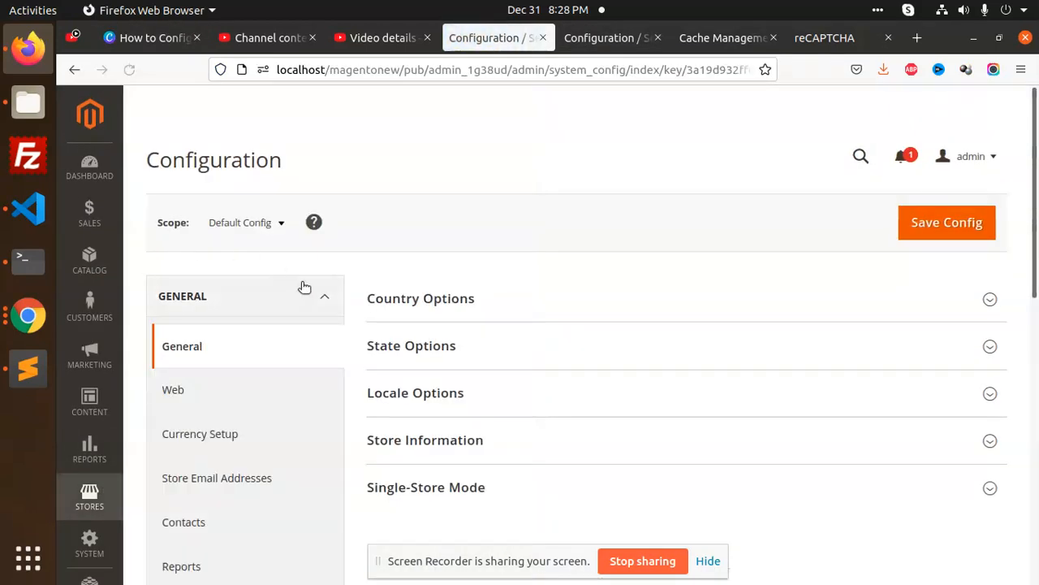
scroll(280, 316, "down", 5)
scroll(272, 316, "down", 5)
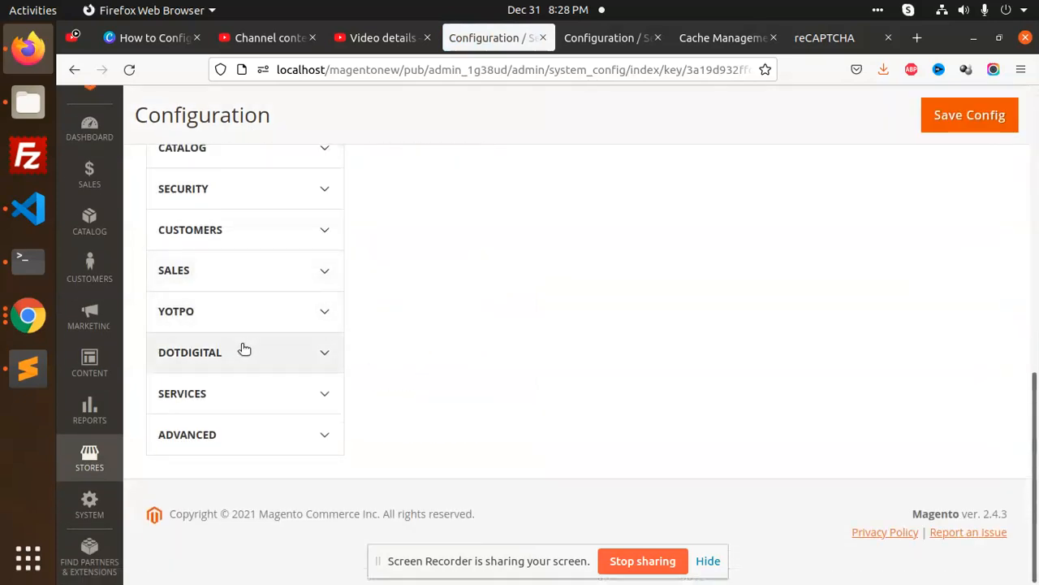
left_click(239, 190)
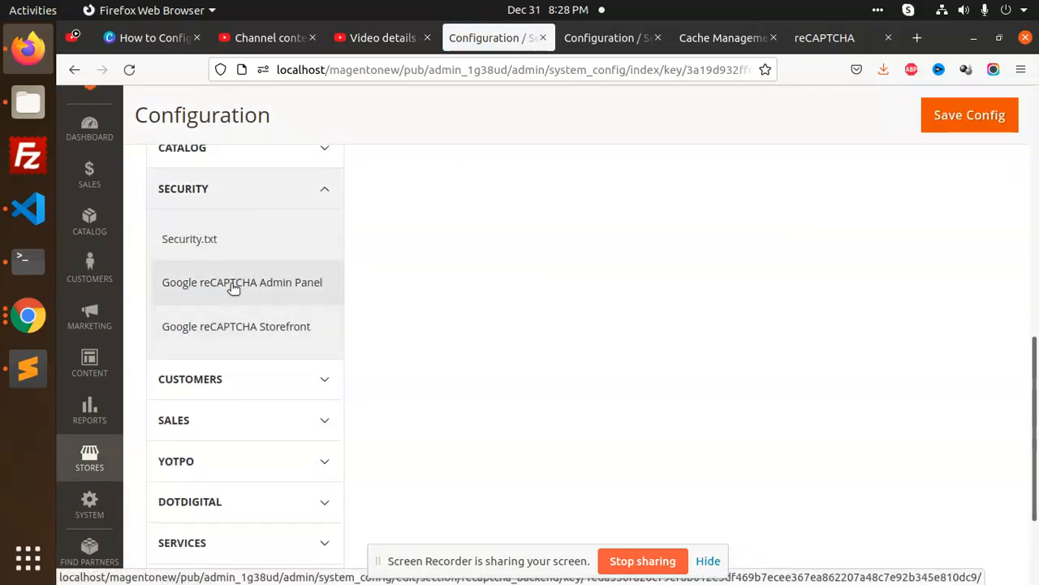
left_click(234, 282)
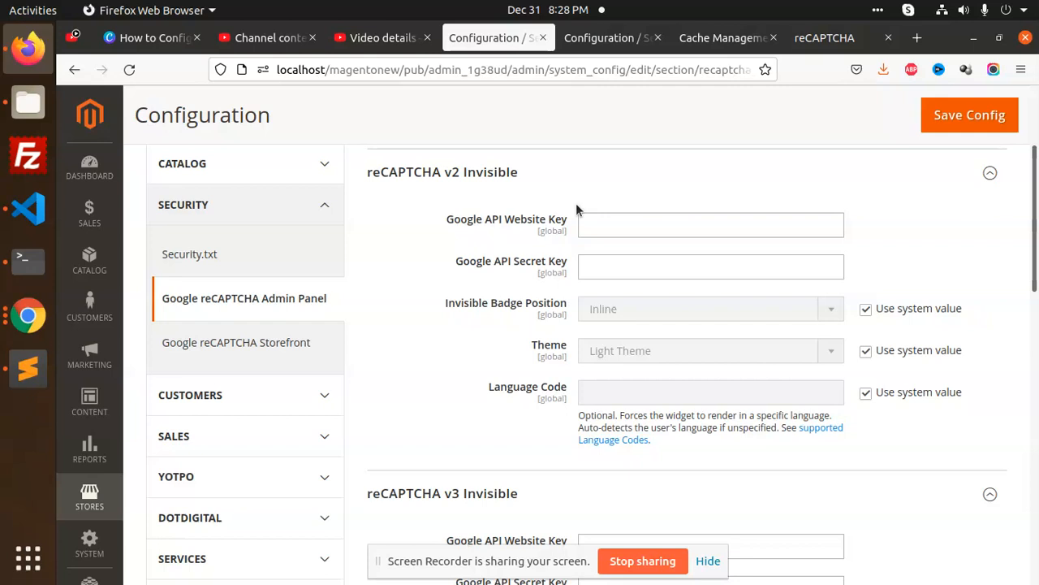
- Copy the site key from Google reCAPTCHA into the Storefront's reCAPTCHA v2 Invisible Google API Website Key field
left_click(824, 37)
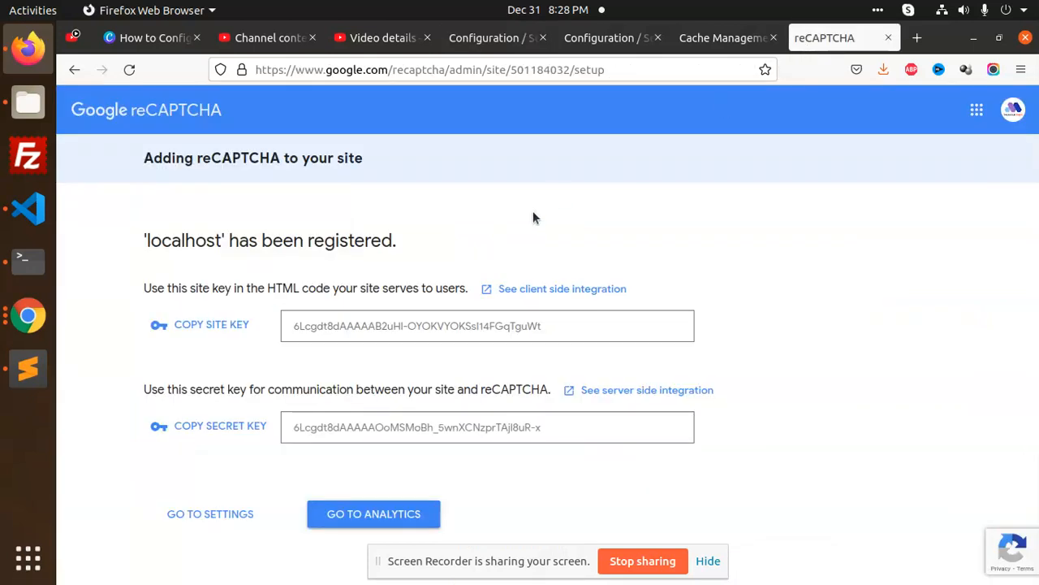
triple_click(453, 323)
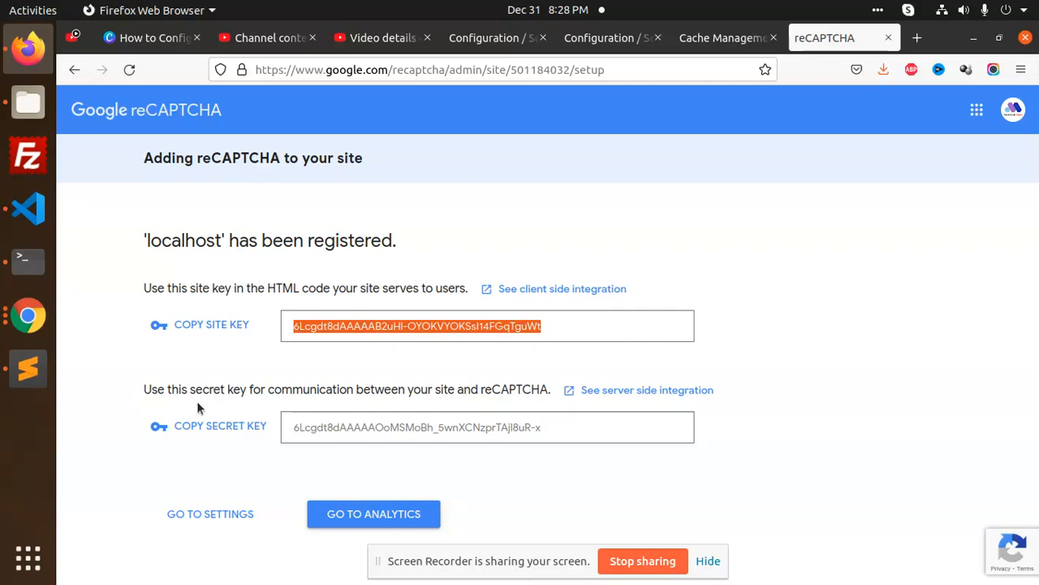
left_click(623, 43)
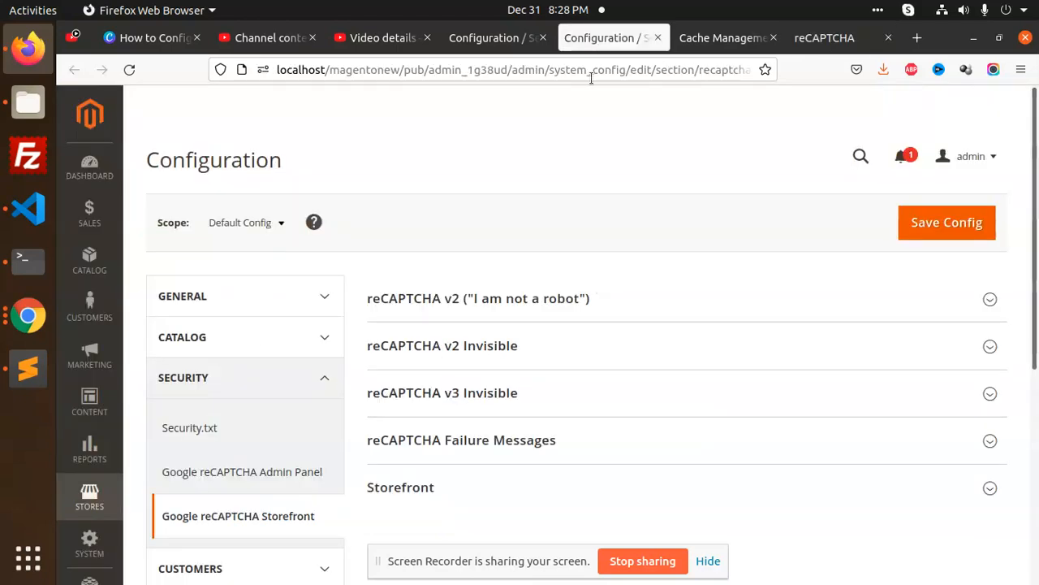
left_click(528, 347)
scroll(700, 254, "down", 3)
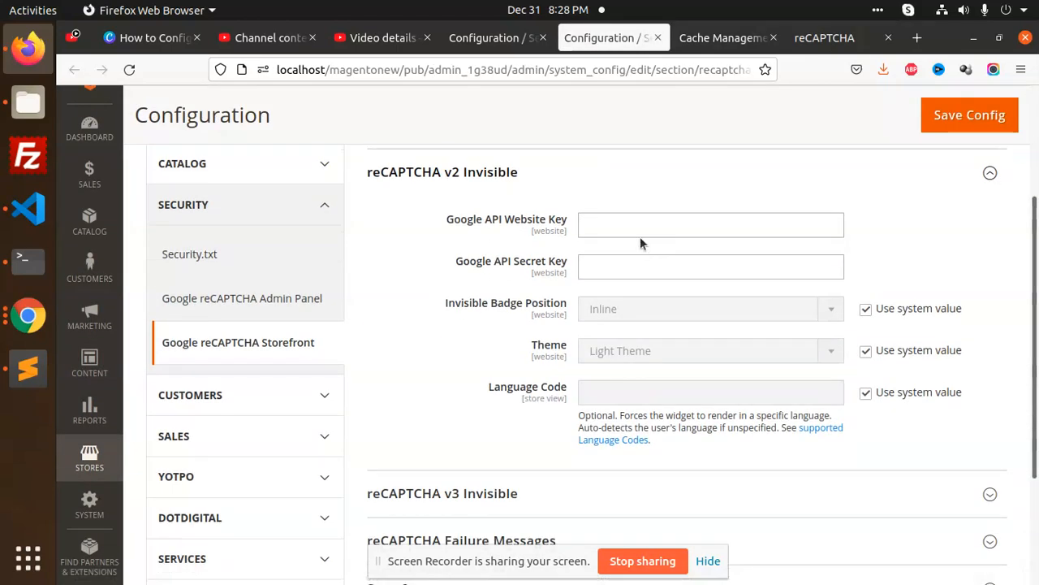
left_click(639, 226)
key("ctrl+v")
left_click(591, 260)
double_click(647, 224)
- Copy the secret key from Google reCAPTCHA into the Storefront's v2 Invisible Google API Secret Key field and save the configuration
left_click(824, 40)
left_click(420, 427)
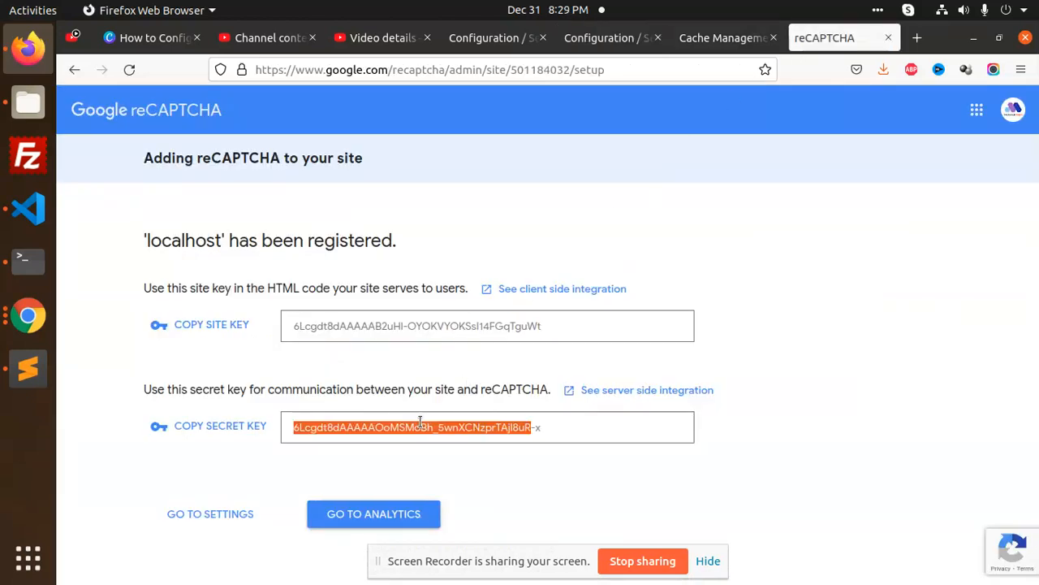
left_click(722, 37)
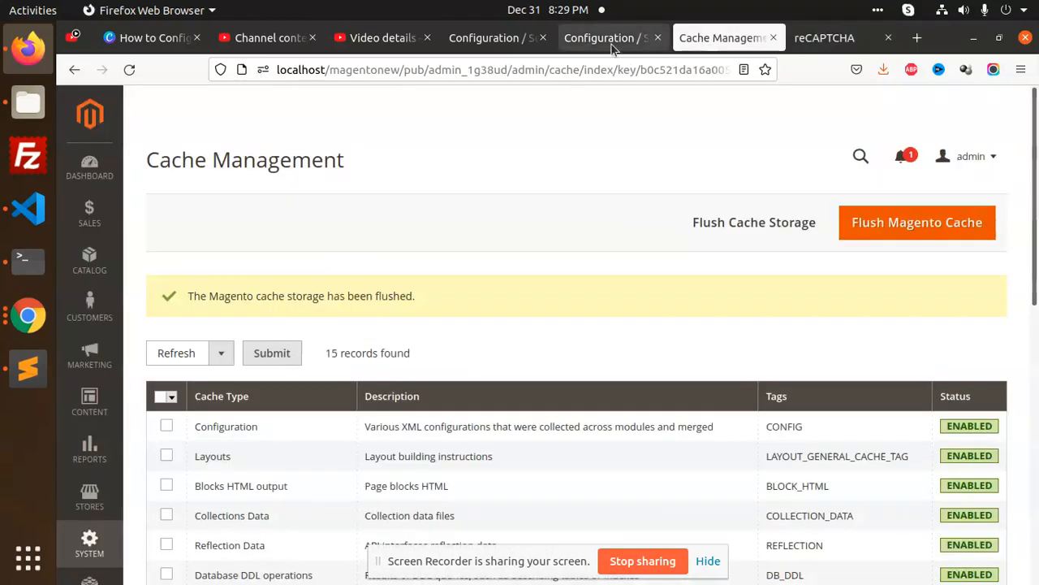
left_click(611, 37)
left_click(646, 268)
left_click(645, 267)
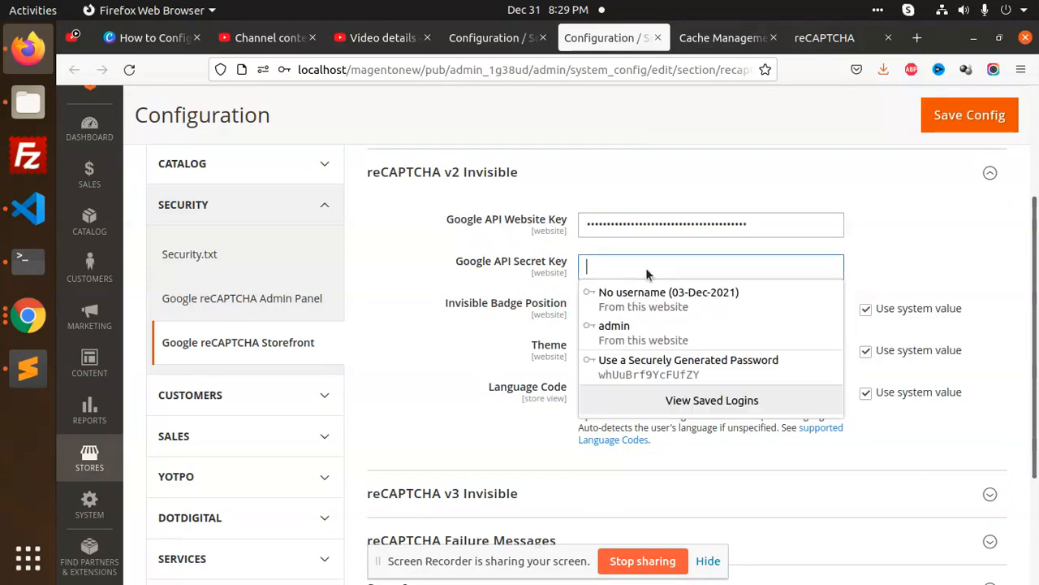
key("ctrl+v")
left_click(456, 371)
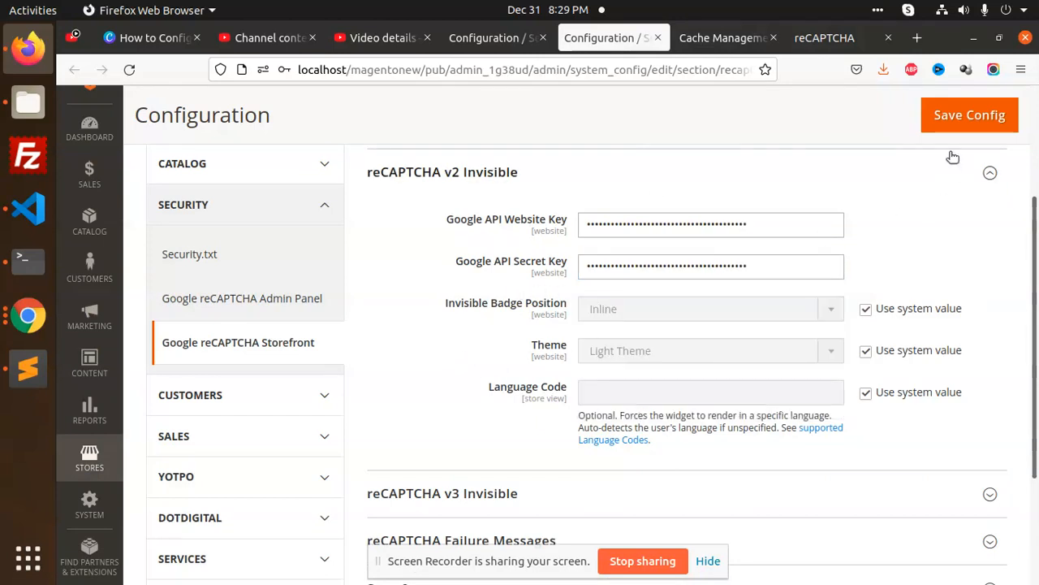
scroll(455, 398, "down", 2)
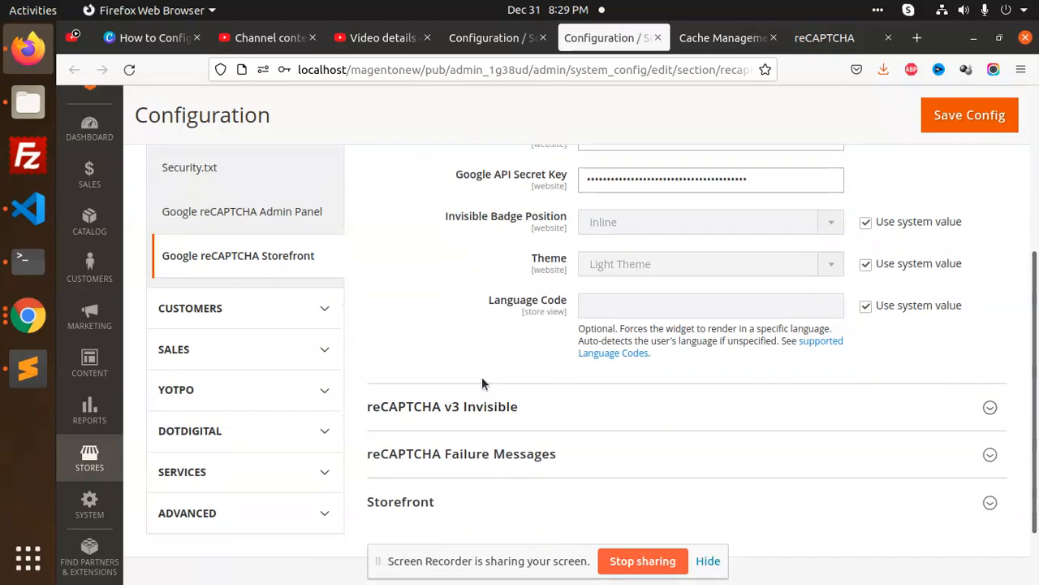
left_click(970, 114)
- Open the Google reCAPTCHA Admin Panel settings and paste the secret key into the v2 Invisible Google API Secret Key field
scroll(568, 354, "down", 3)
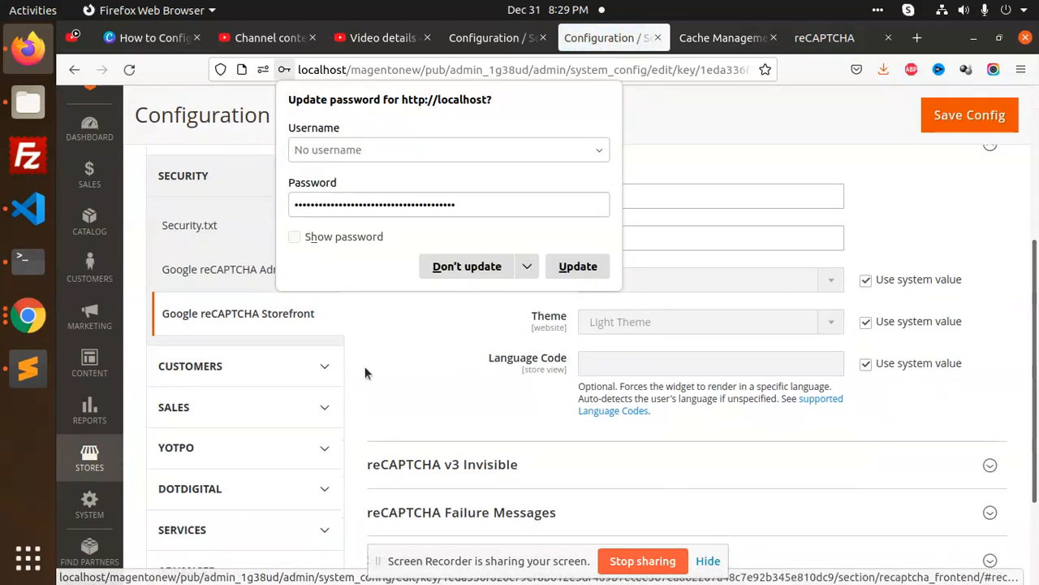
left_click(240, 286)
scroll(528, 325, "down", 3)
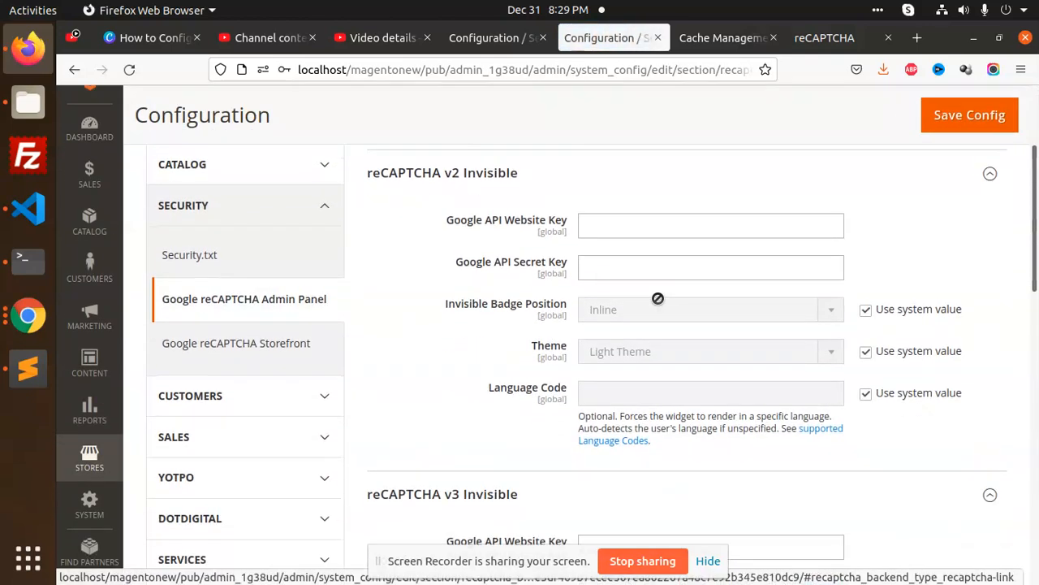
left_click(611, 228)
left_click(609, 274)
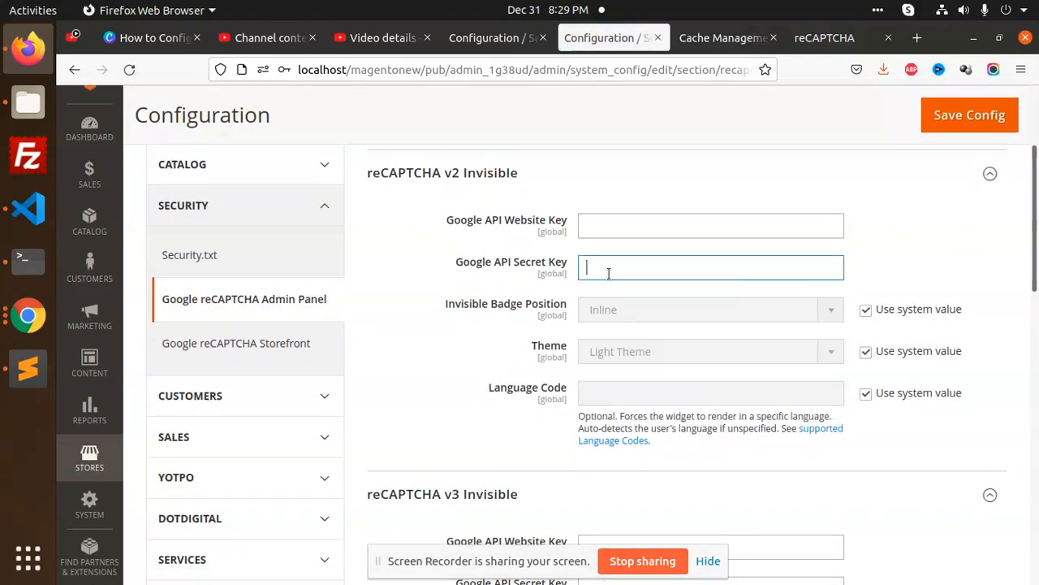
key("ctrl+v")
- Copy the Google reCAPTCHA site key into the Admin Panel's v2 Invisible Google API Website Key field and save the configuration
left_click(801, 41)
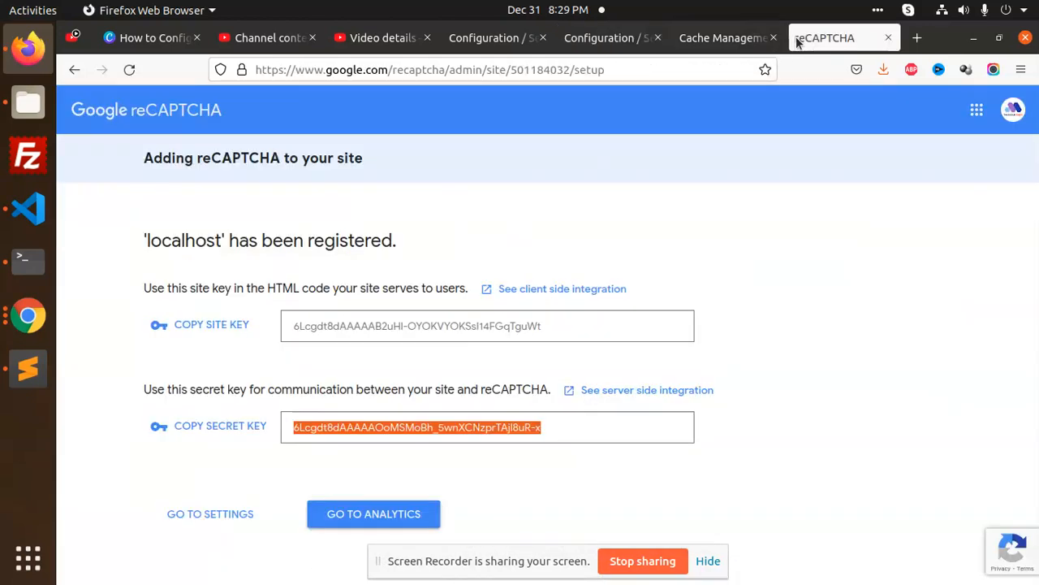
left_click(496, 324)
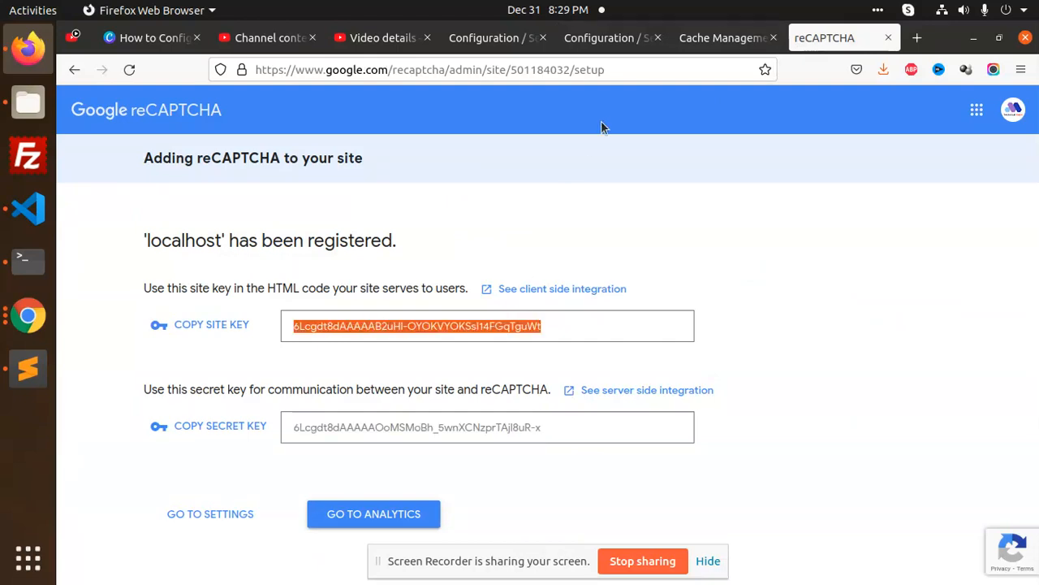
left_click(610, 38)
left_click(653, 227)
key("ctrl+v")
left_click(966, 115)
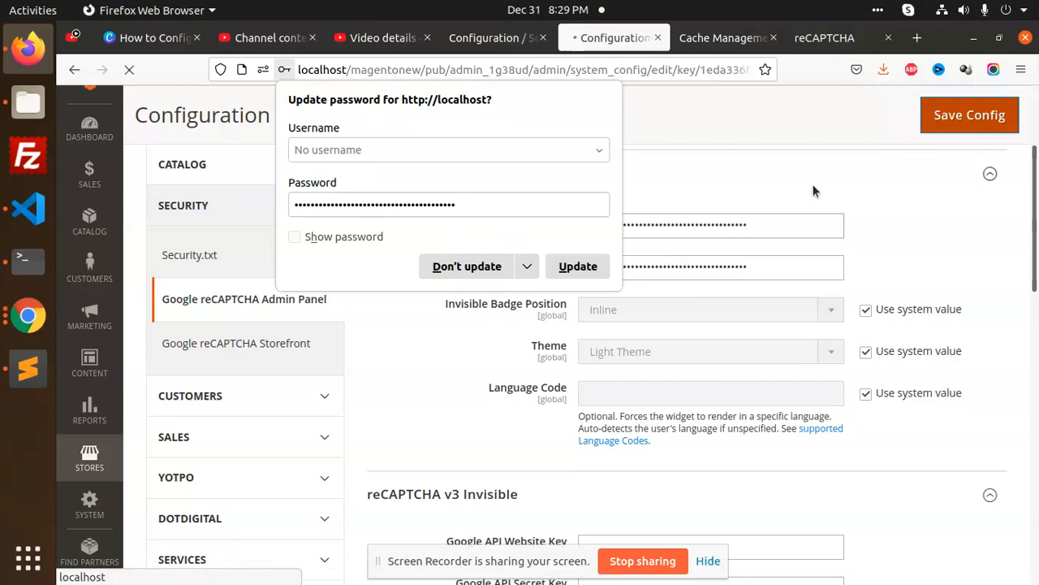
- Open Cache Management and flush the Magento cache
left_click(764, 200)
left_click(677, 104)
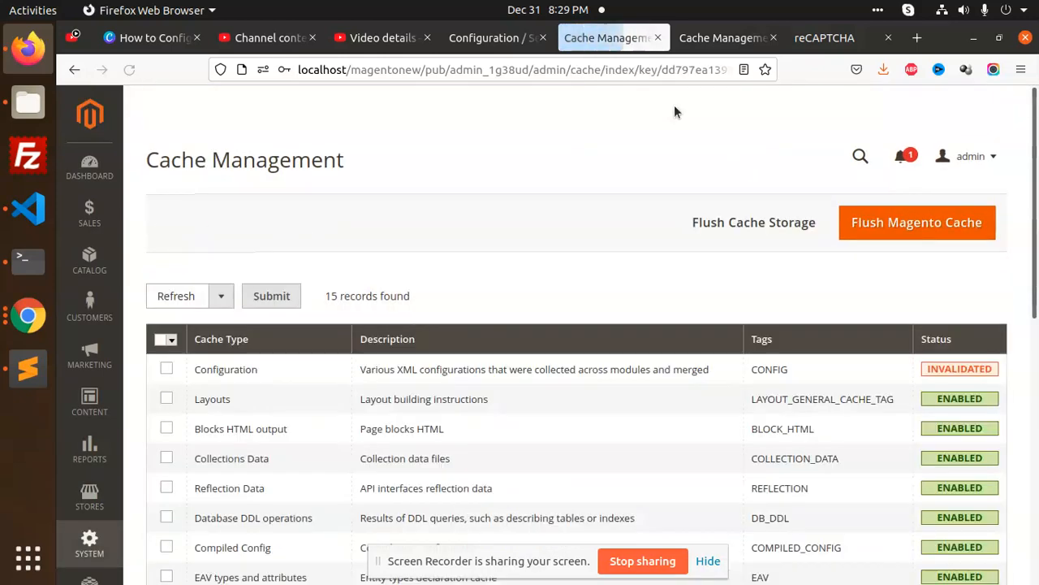
left_click(855, 218)
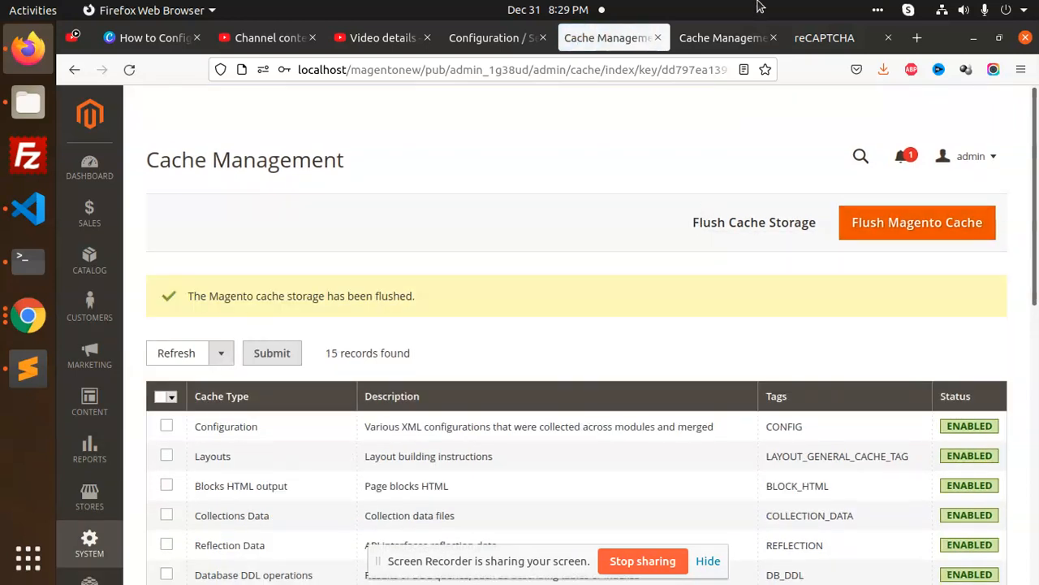
- Copy the store's base address localhost/magentonew/pub/ and open the storefront home page in a new tab
left_click(424, 70)
left_click(445, 70)
left_click_drag(451, 70, 289, 73)
key("ctrl+c")
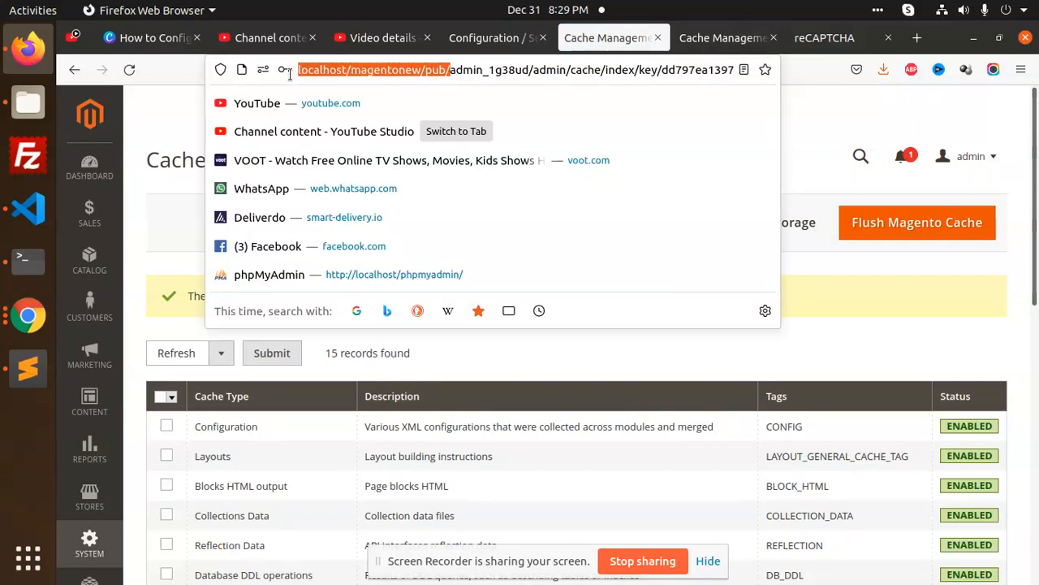
left_click(917, 37)
left_click(655, 61)
key("ctrl+v")
key("Return")
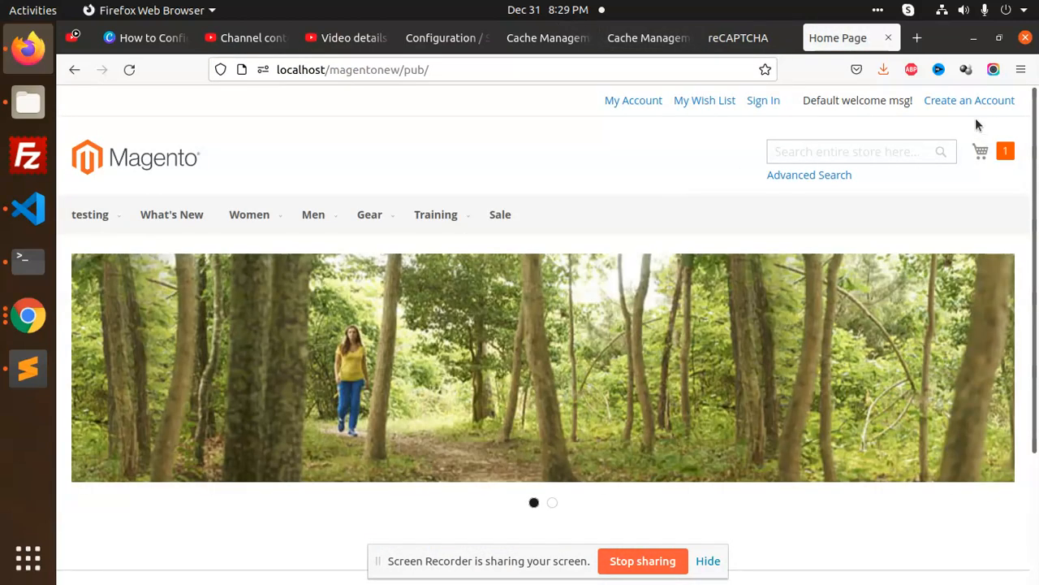
- Open the storefront's customer sign-in page and check the login form for a reCAPTCHA
left_click(764, 100)
scroll(382, 325, "down", 2)
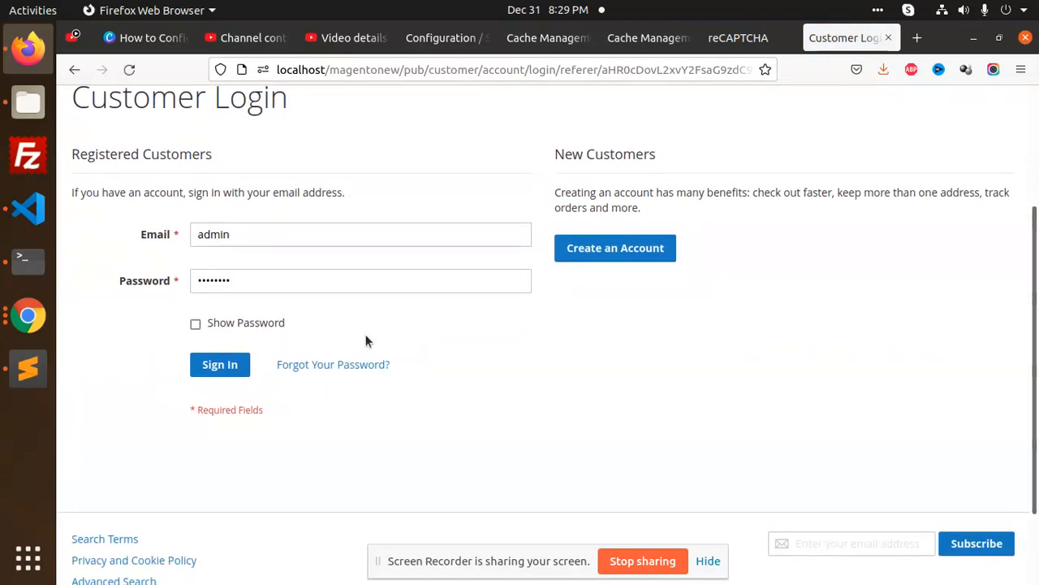
scroll(393, 328, "up", 1)
scroll(392, 328, "up", 1)
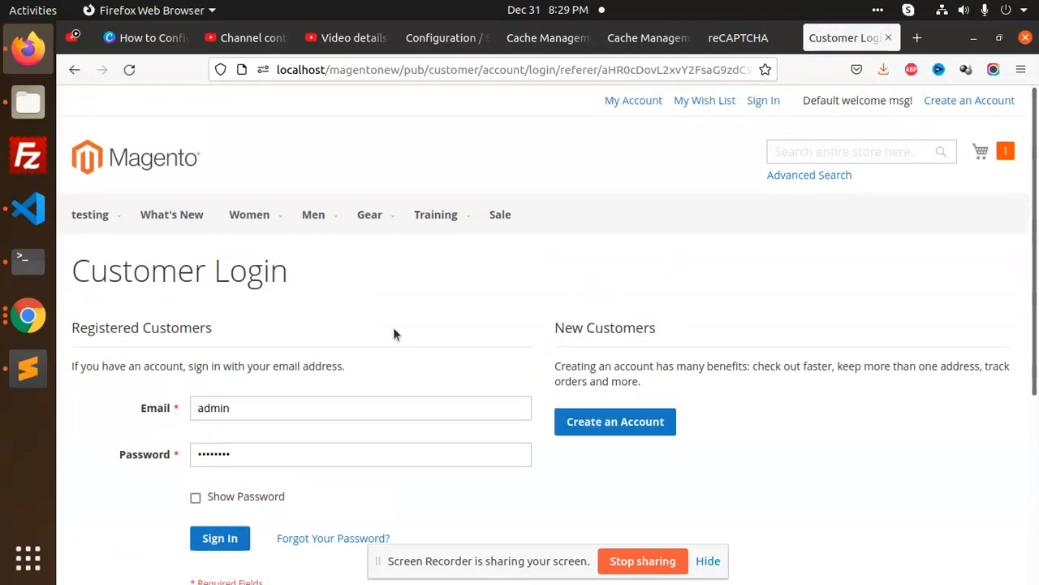
scroll(492, 293, "down", 2)
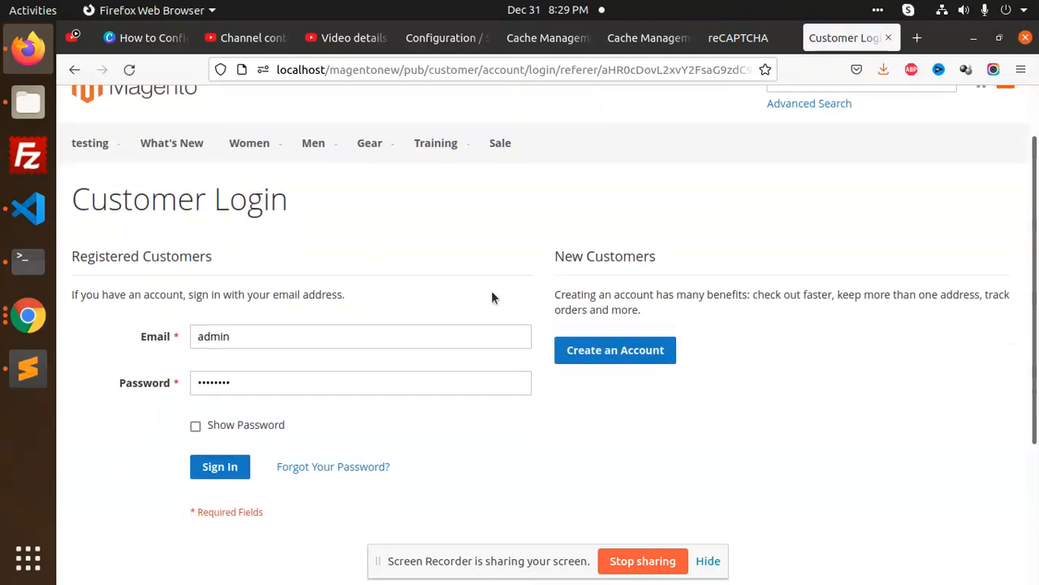
scroll(449, 323, "up", 2)
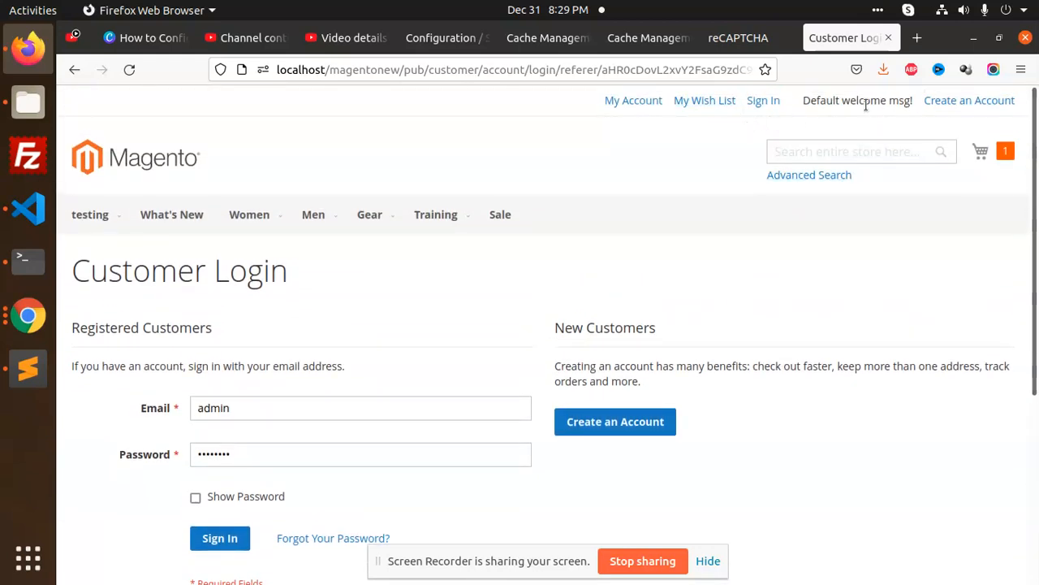
- Open the storefront's account creation page and examine its messages in the browser console
left_click(950, 101)
scroll(380, 339, "down", 5)
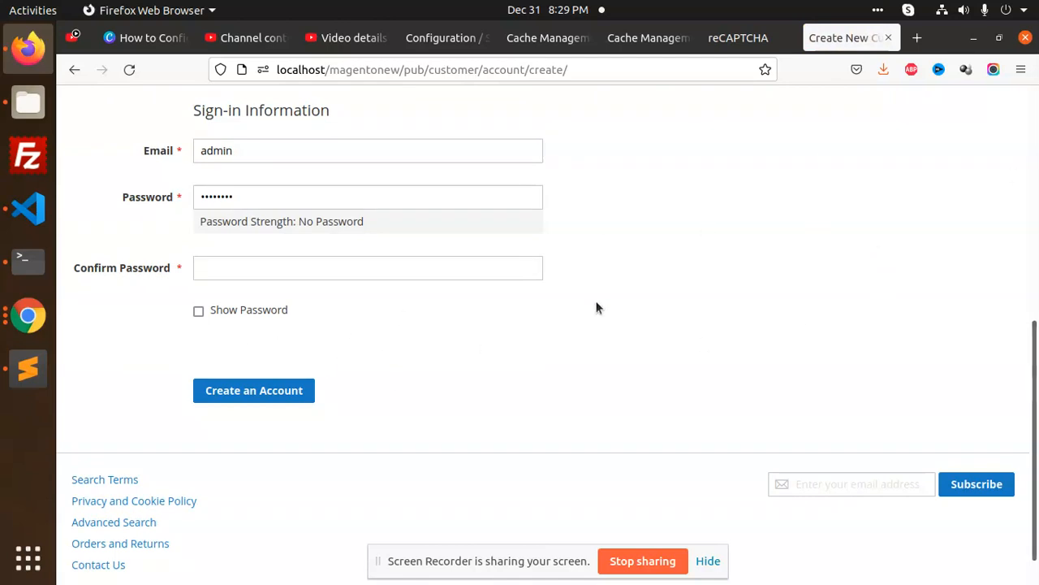
right_click(659, 296)
left_click(668, 455)
left_click(194, 389)
scroll(260, 497, "down", 5)
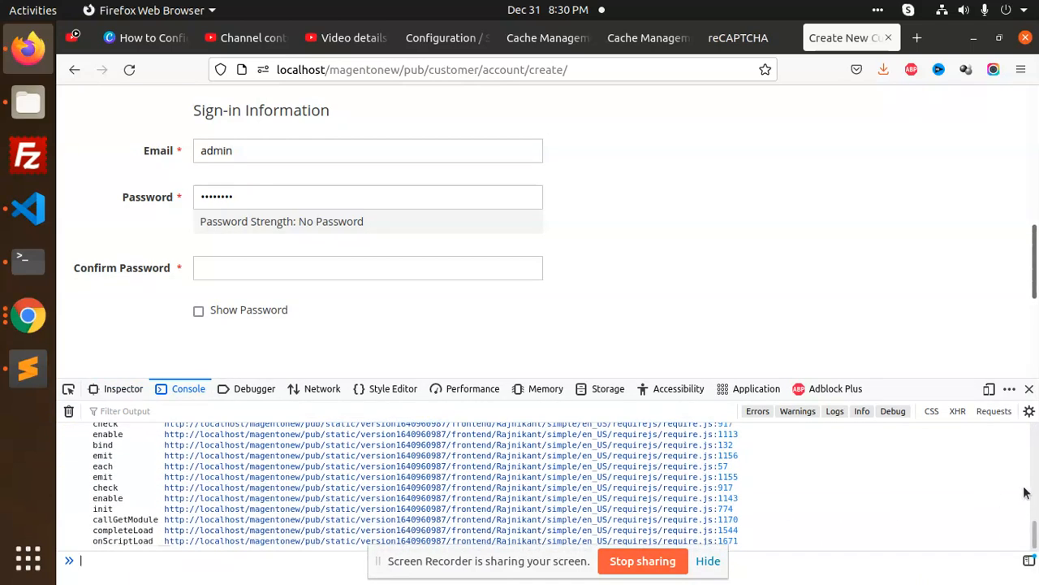
left_click_drag(1034, 540, 1036, 428)
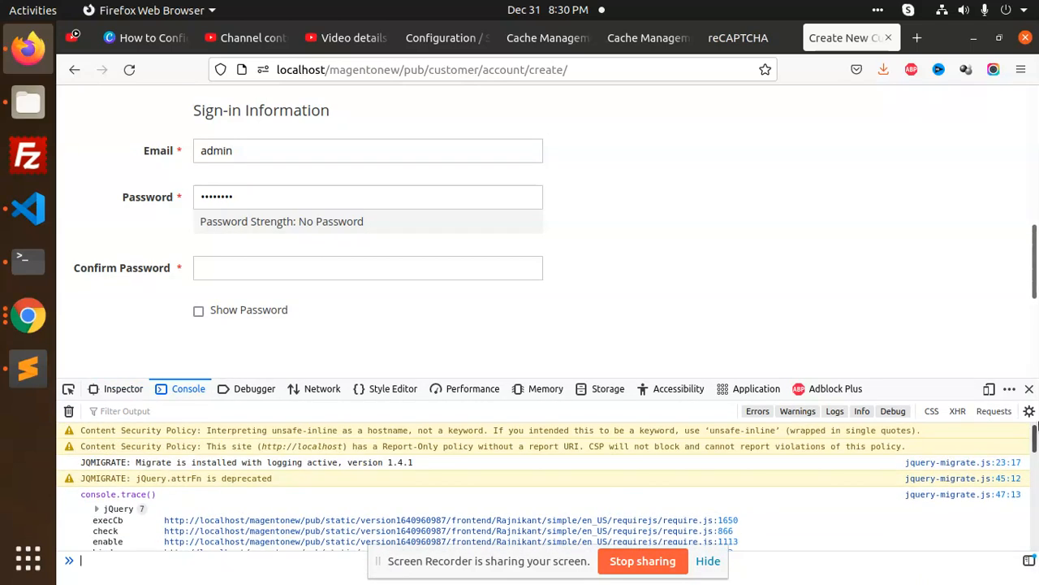
- Inspect the HTML of the registration form around the Create an Account button
scroll(266, 329, "down", 4)
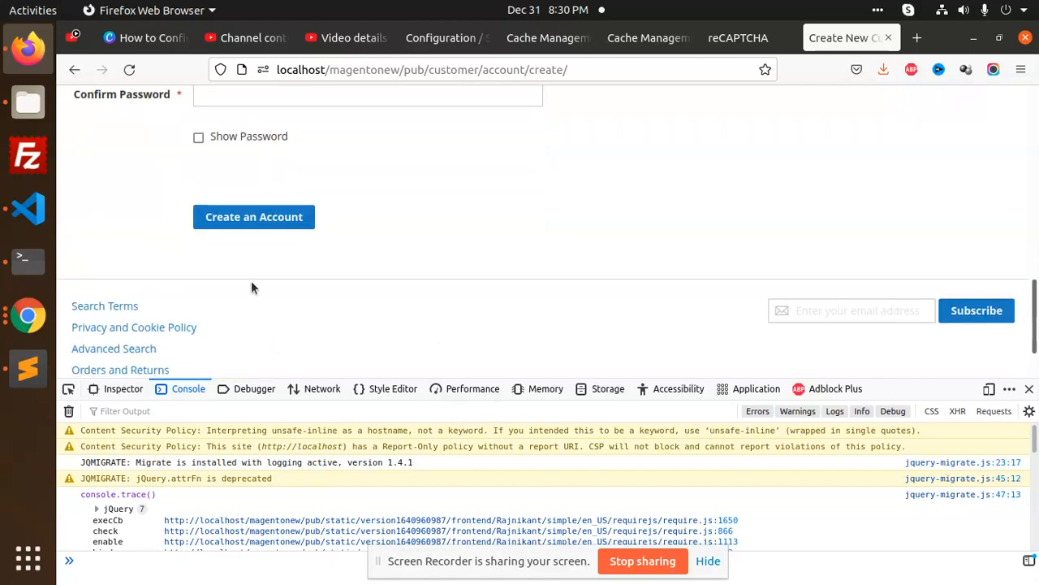
right_click(229, 161)
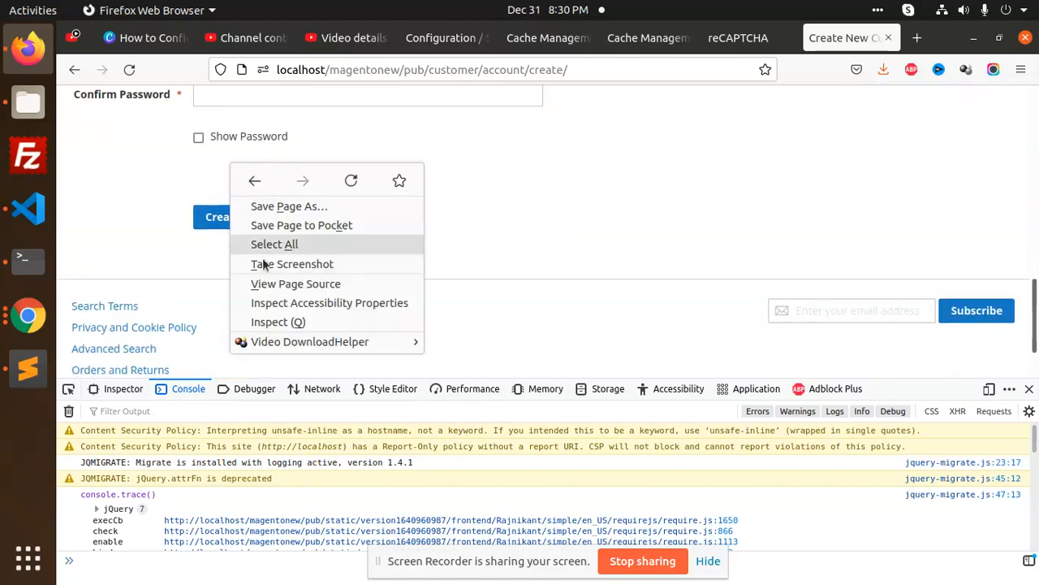
left_click(271, 318)
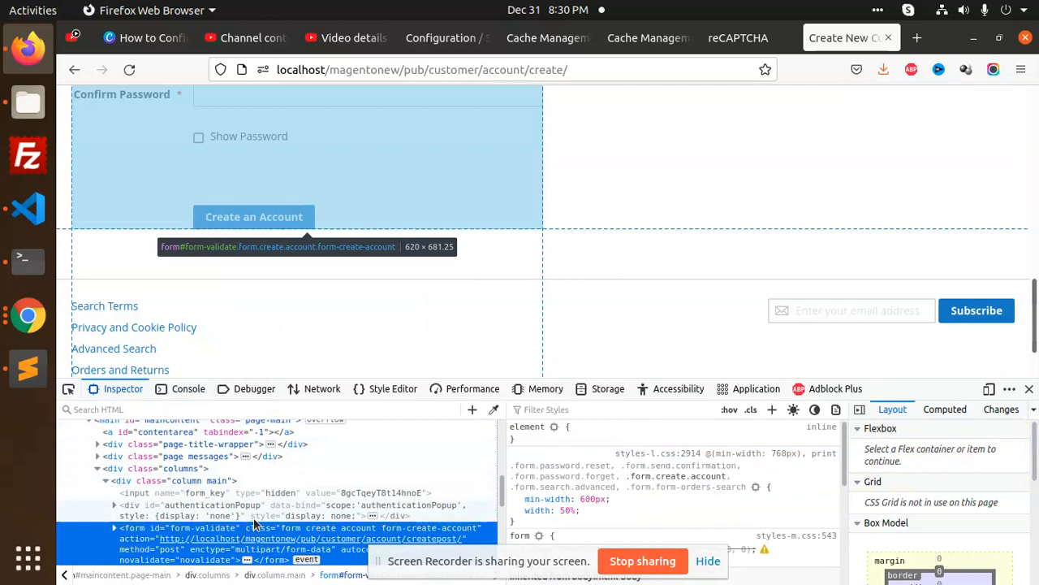
- Inspect the HTML of the Show Password field and its surrounding fieldset in the registration form
scroll(256, 512, "down", 2)
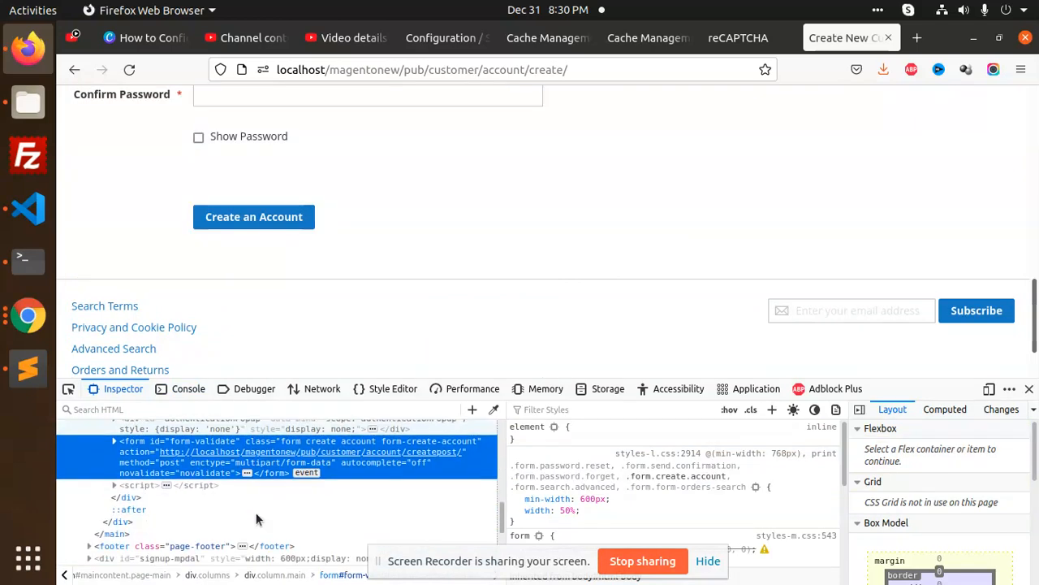
left_click(68, 390)
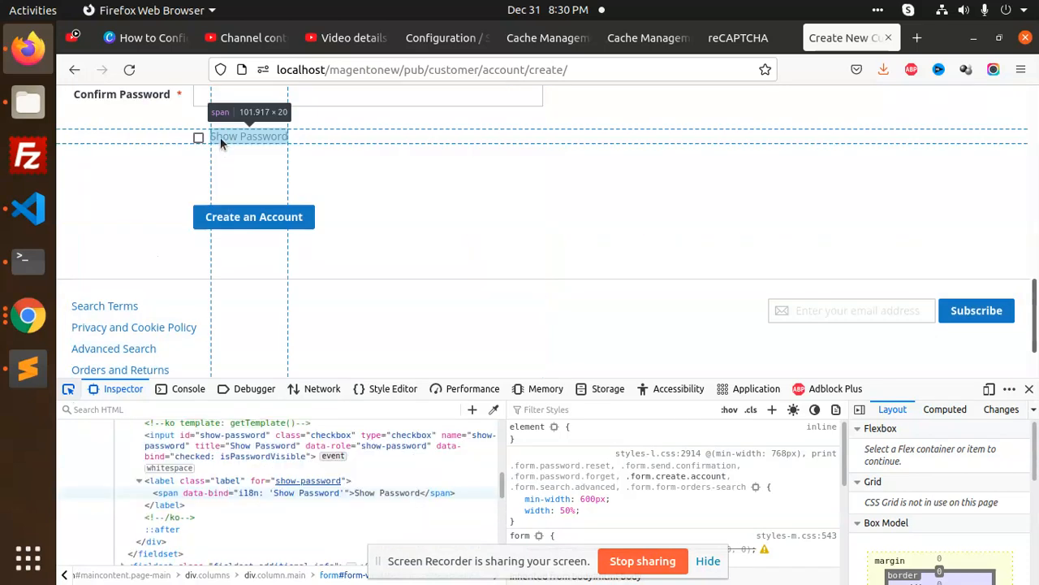
left_click(236, 136)
scroll(220, 487, "up", 3)
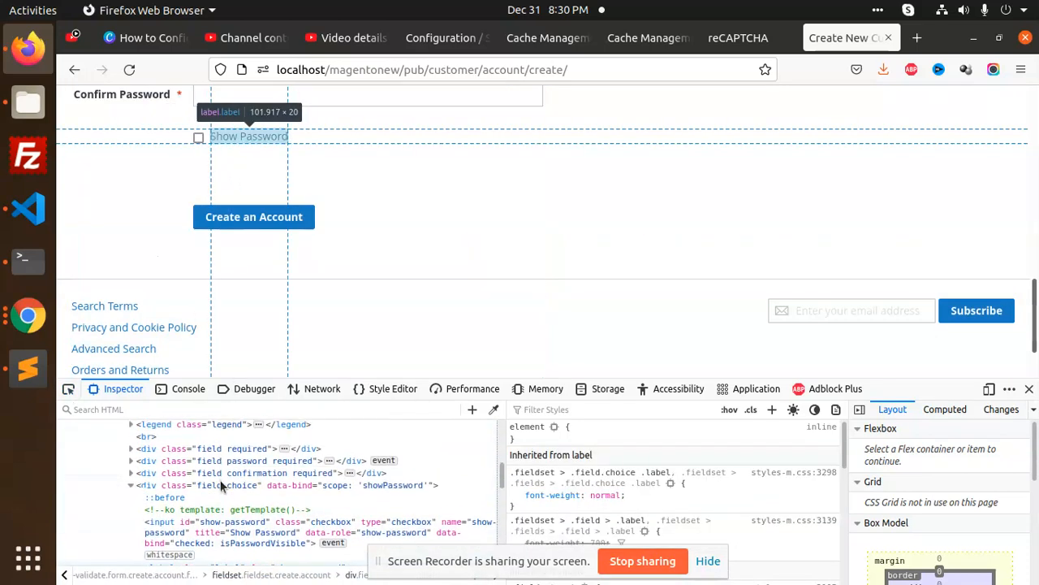
scroll(220, 497, "up", 3)
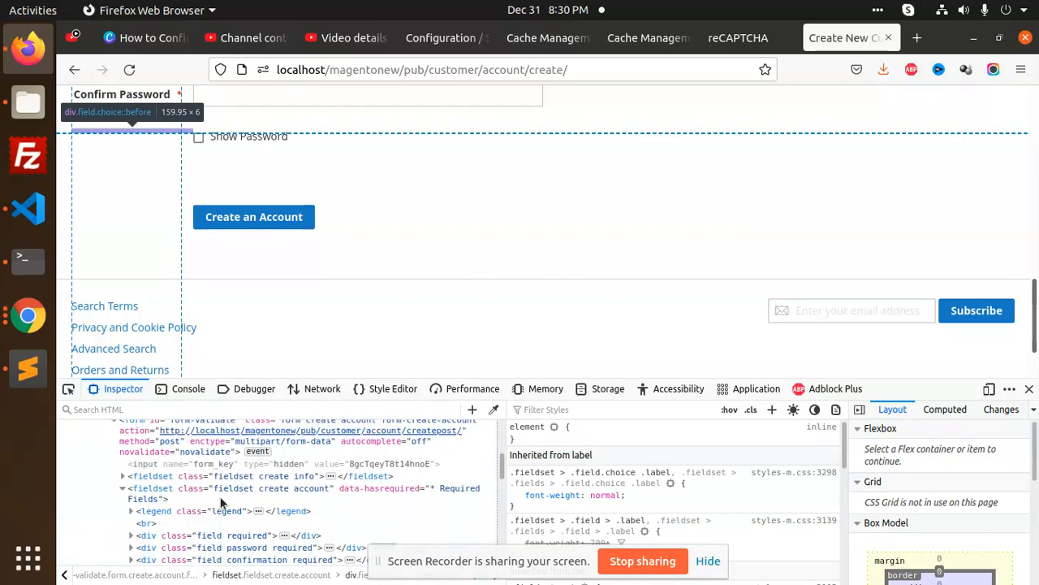
- Search the registration page's HTML for "google" and step through the matches
left_click(162, 406)
type("goog")
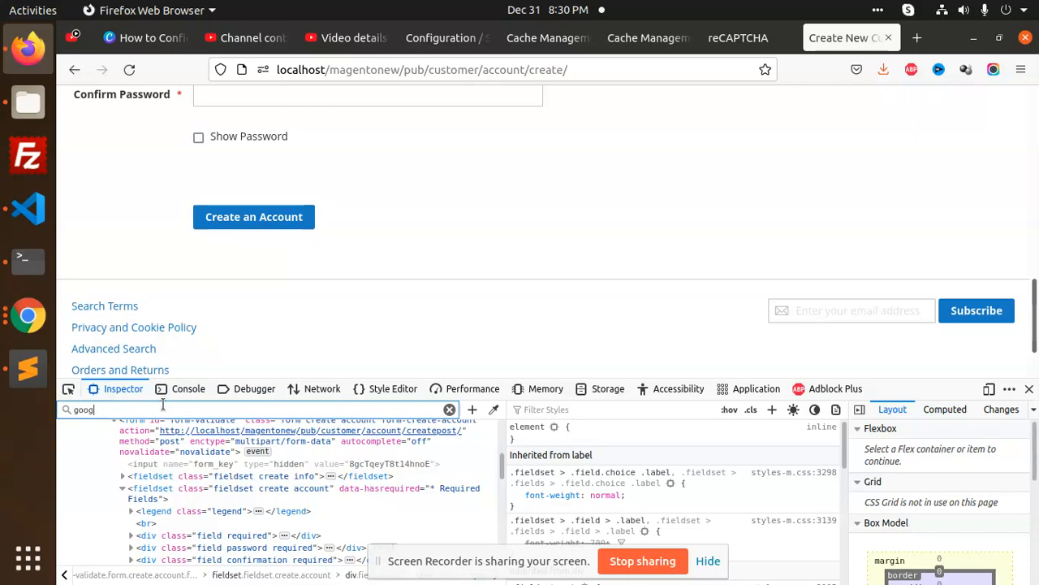
type("le")
key("Return")
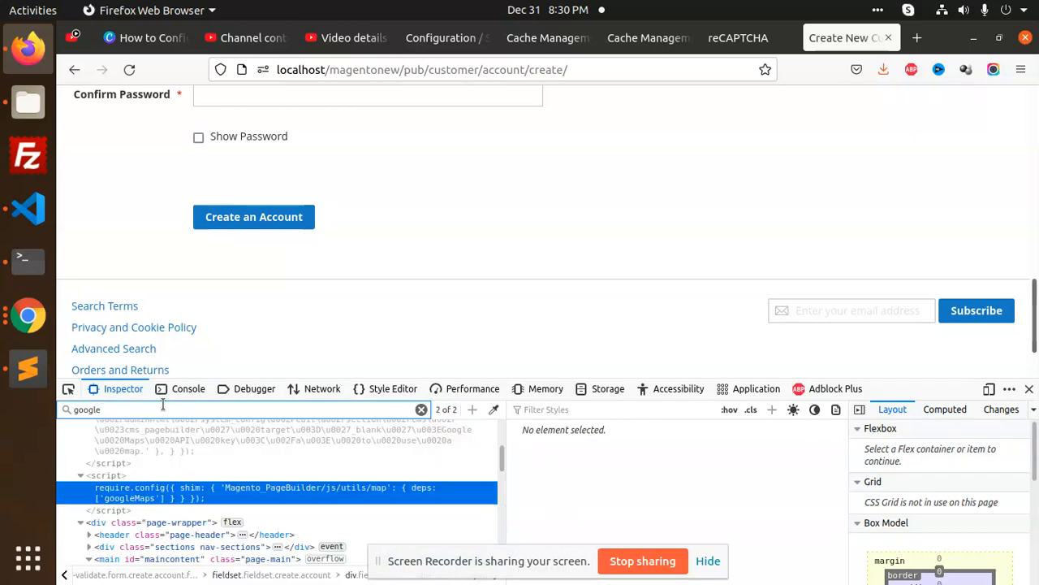
key("Return")
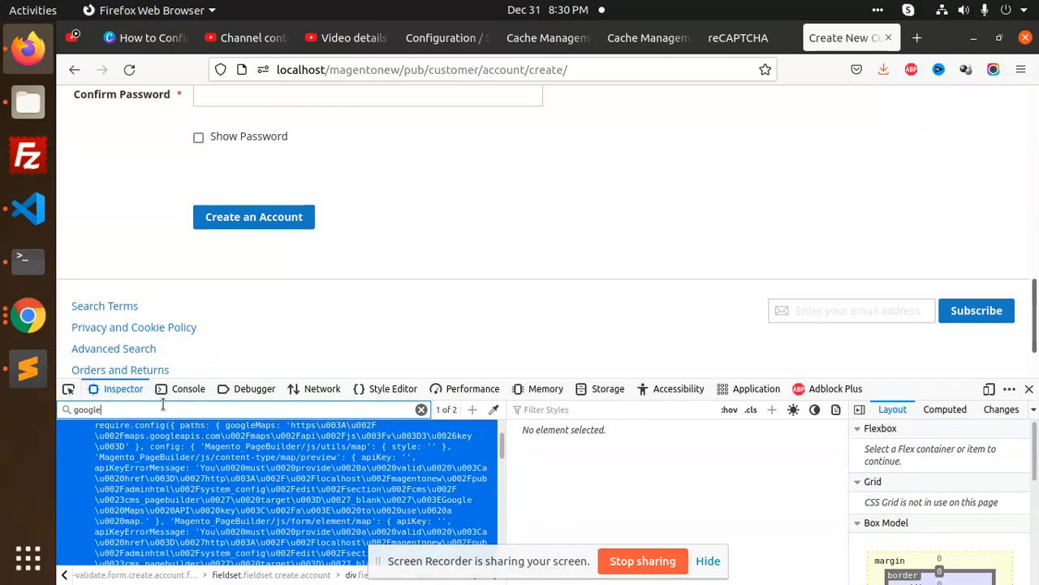
key("Return")
key("Return")
scroll(212, 508, "up", 5)
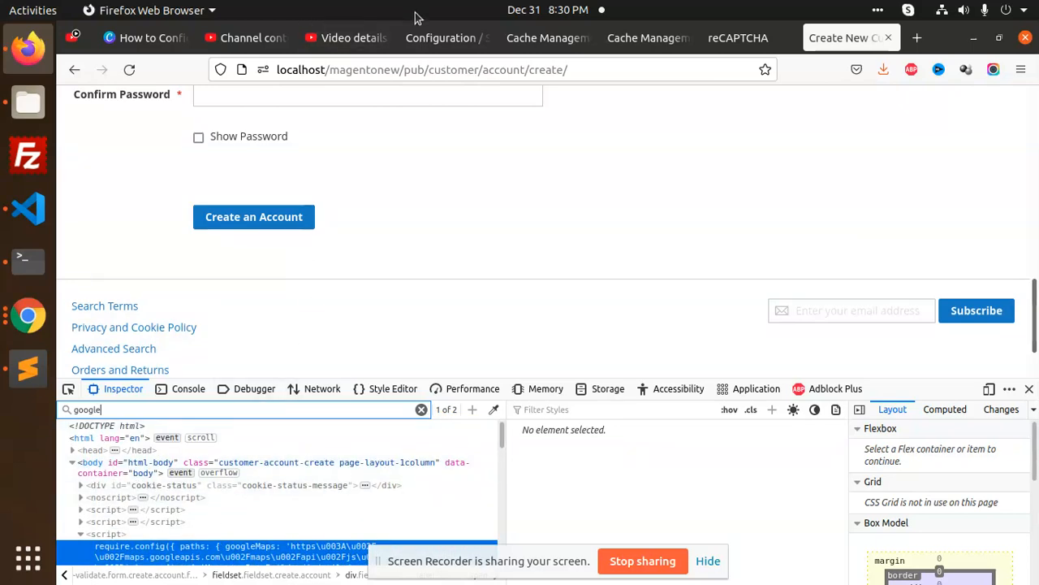
- Open the settings of the registered localhost site in Google reCAPTCHA and review its type, domains and security options
left_click(739, 38)
left_click(627, 39)
left_click(720, 40)
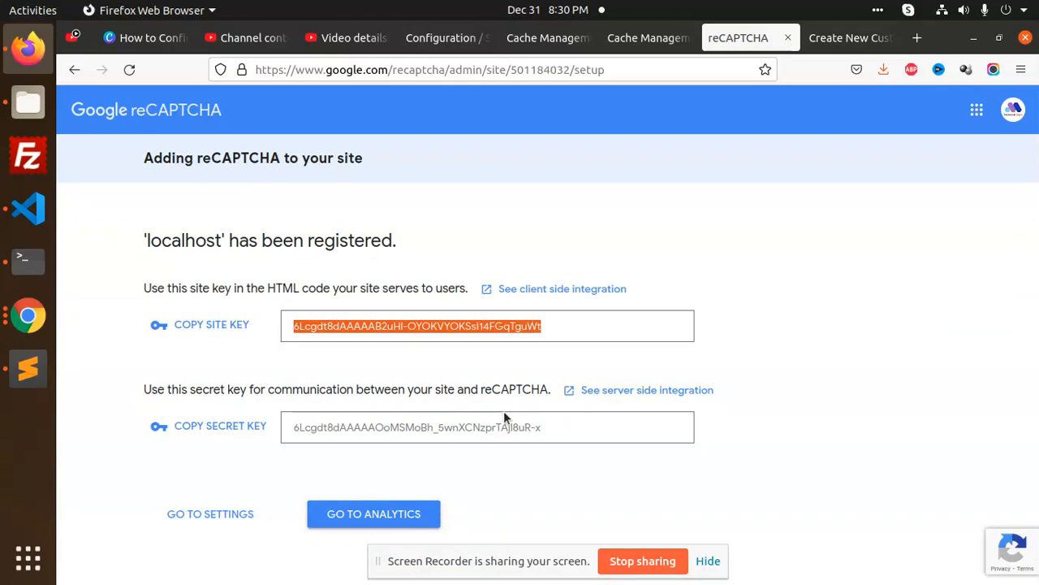
left_click(243, 519)
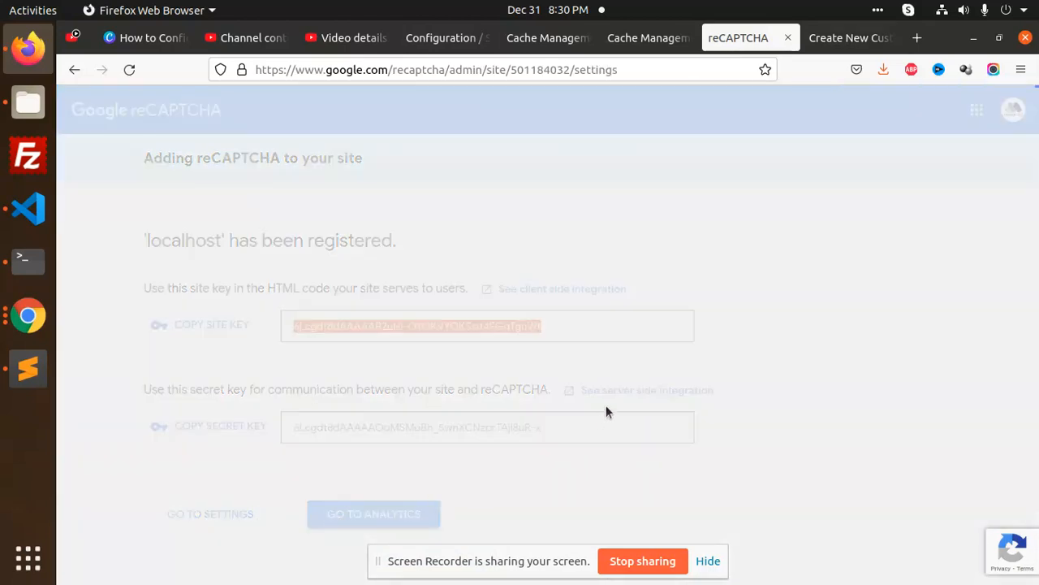
scroll(468, 325, "down", 4)
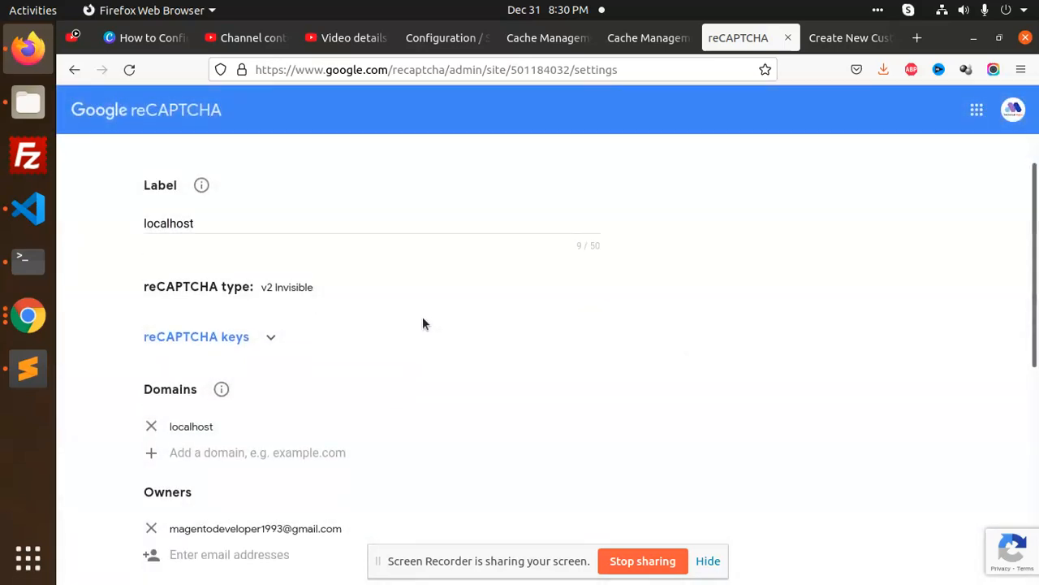
scroll(341, 356, "down", 1)
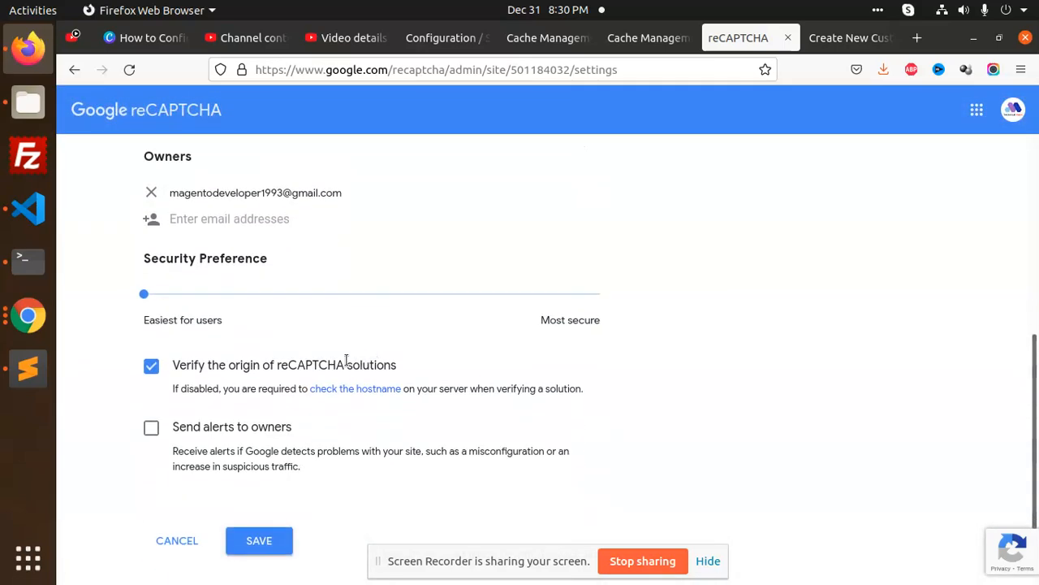
scroll(406, 410, "down", 1)
scroll(396, 402, "up", 3)
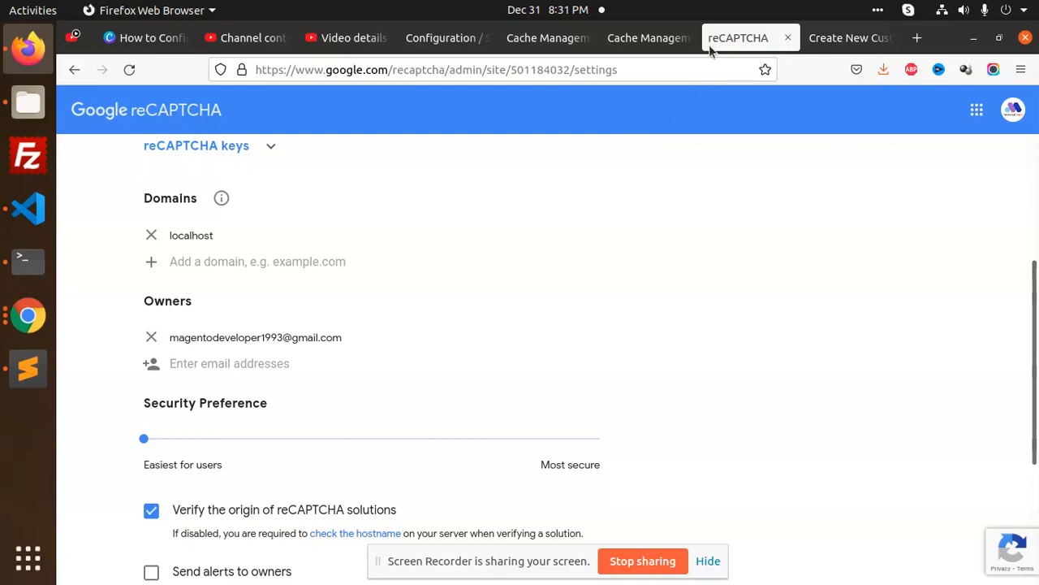
- Return to the Magento configuration and expand the Storefront section of the Google reCAPTCHA Storefront settings
left_click(555, 41)
left_click(445, 39)
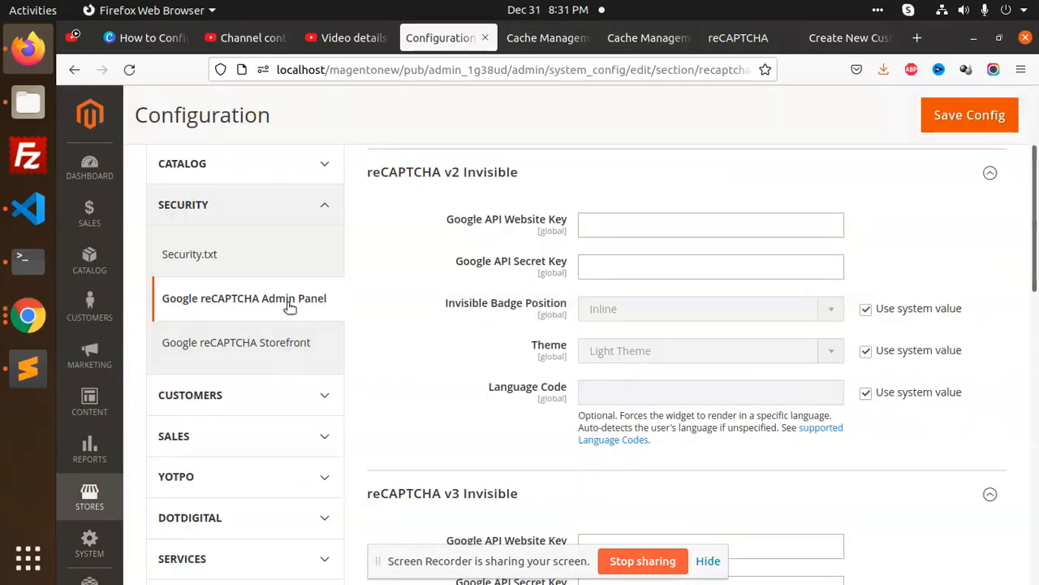
left_click(284, 346)
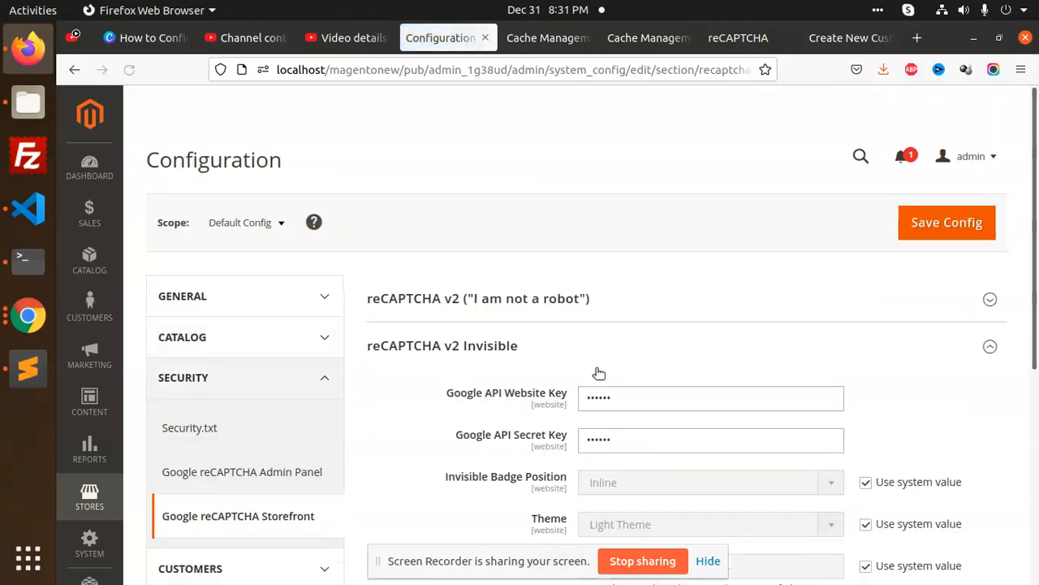
scroll(579, 371, "down", 2)
scroll(649, 301, "down", 2)
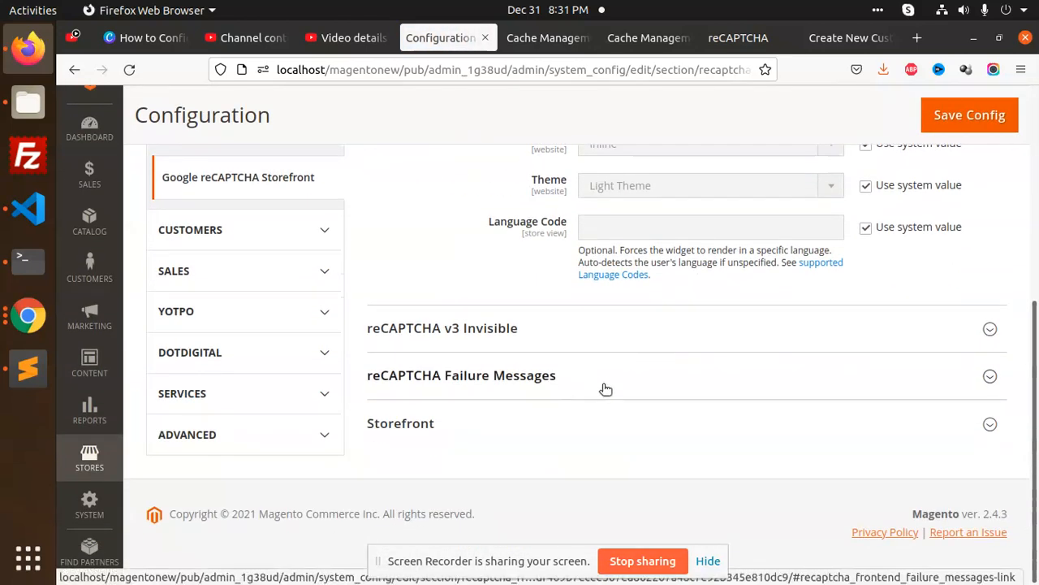
left_click(494, 425)
scroll(656, 390, "down", 3)
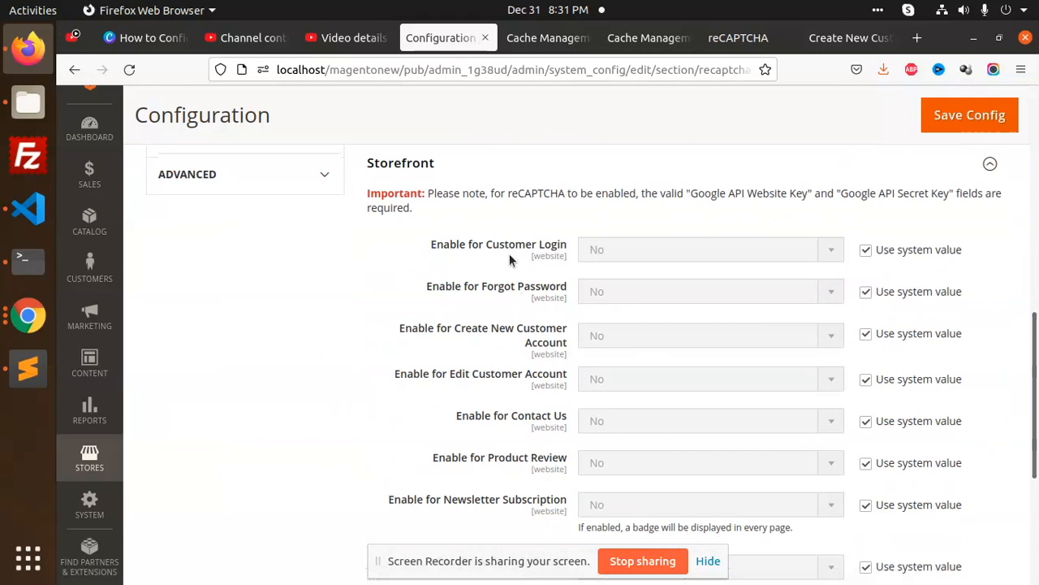
- Override the system values for Customer Login and Forgot Password and set both to reCAPTCHA v2 ("I am not a robot")
left_click(867, 251)
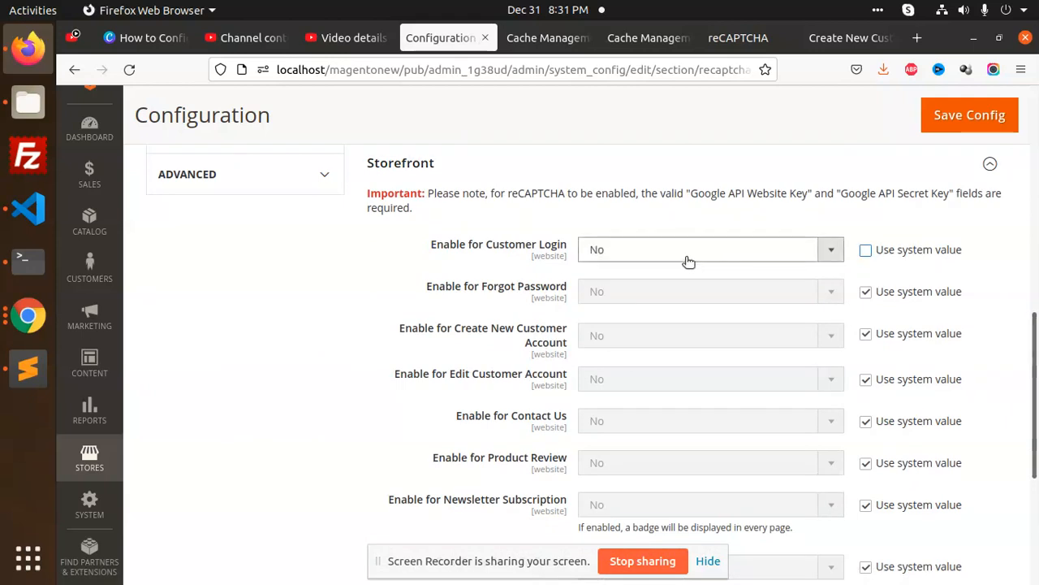
left_click(687, 260)
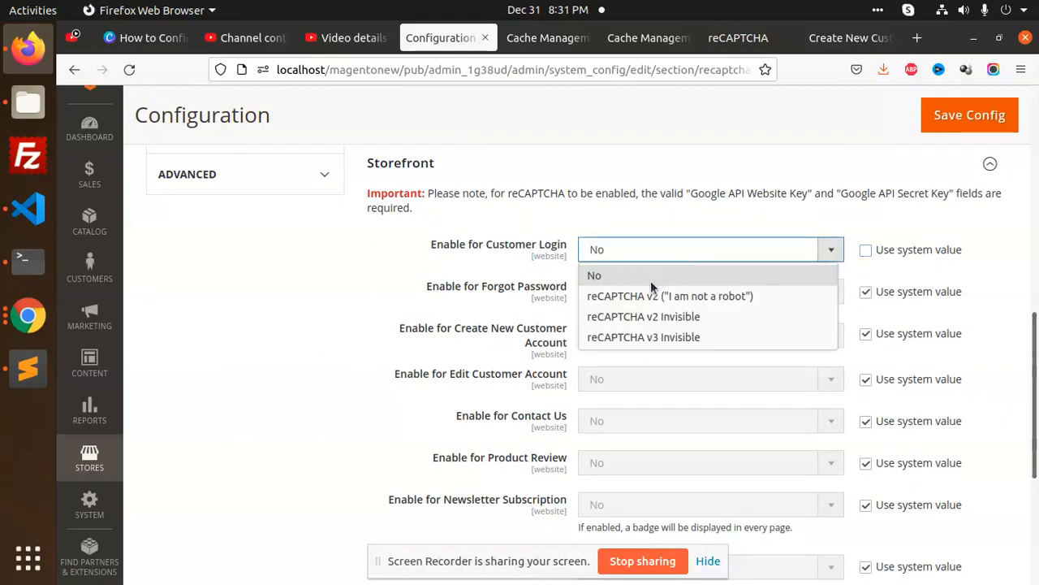
left_click(713, 295)
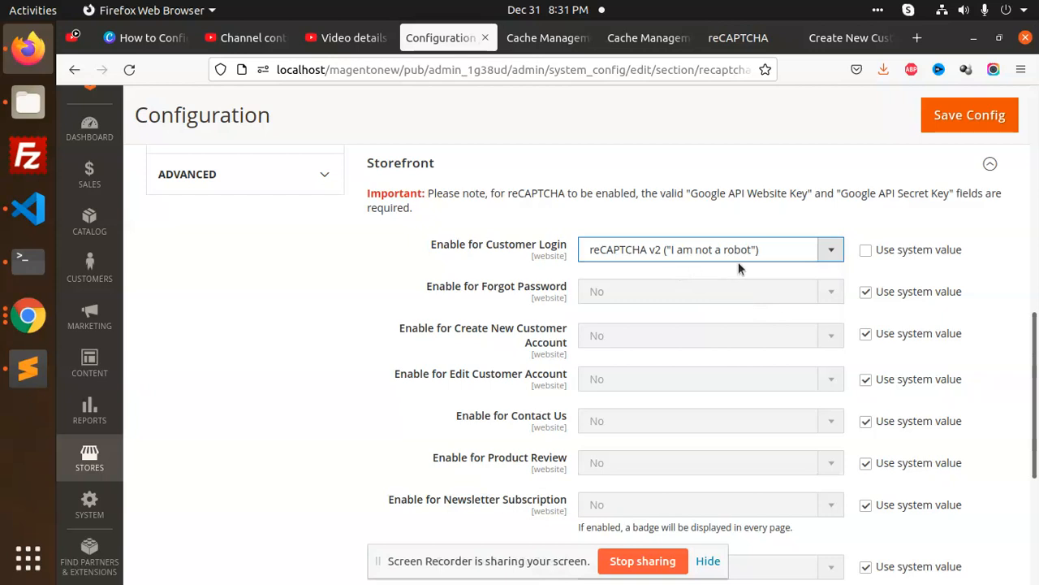
left_click(867, 293)
left_click(703, 292)
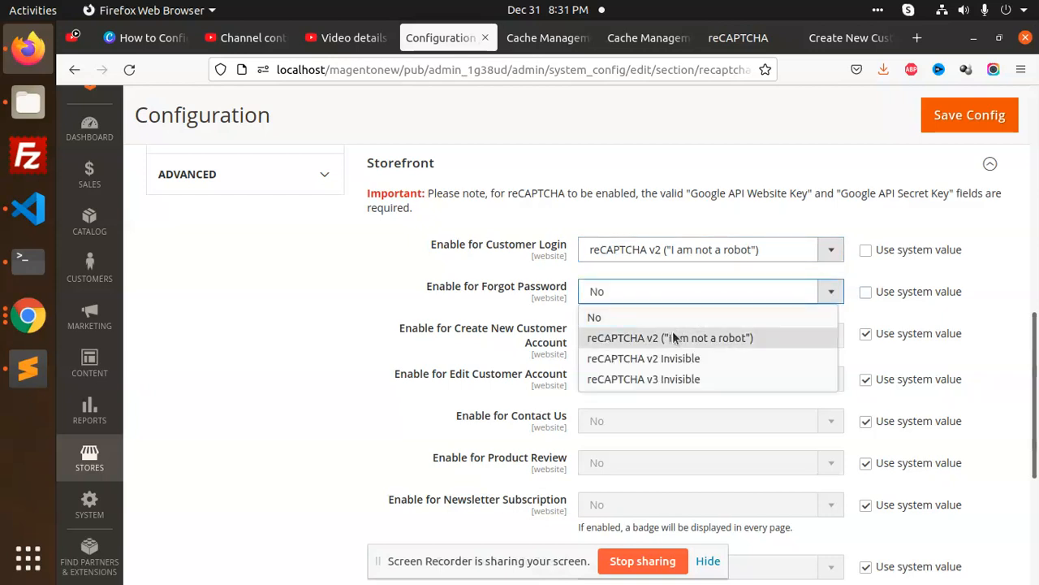
left_click(673, 329)
- Set Create New Customer Account and Edit Customer Account to reCAPTCHA v2 ("I am not a robot") instead of the system value
left_click(866, 335)
left_click(753, 338)
left_click(715, 380)
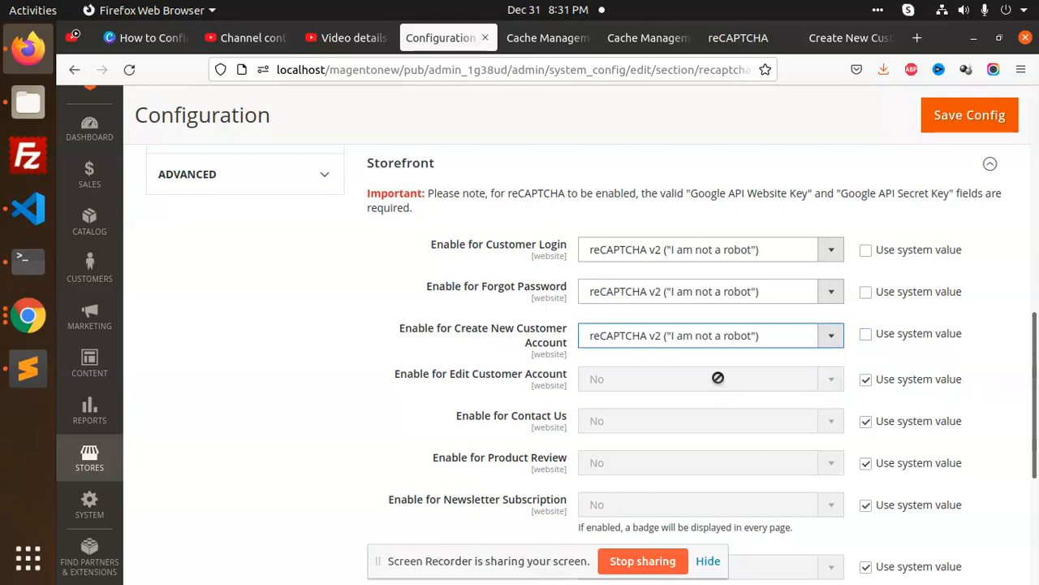
left_click(866, 380)
left_click(685, 376)
left_click(661, 424)
- Override the system value for Contact Us and set it to reCAPTCHA v2 ("I am not a robot")
scroll(777, 368, "down", 2)
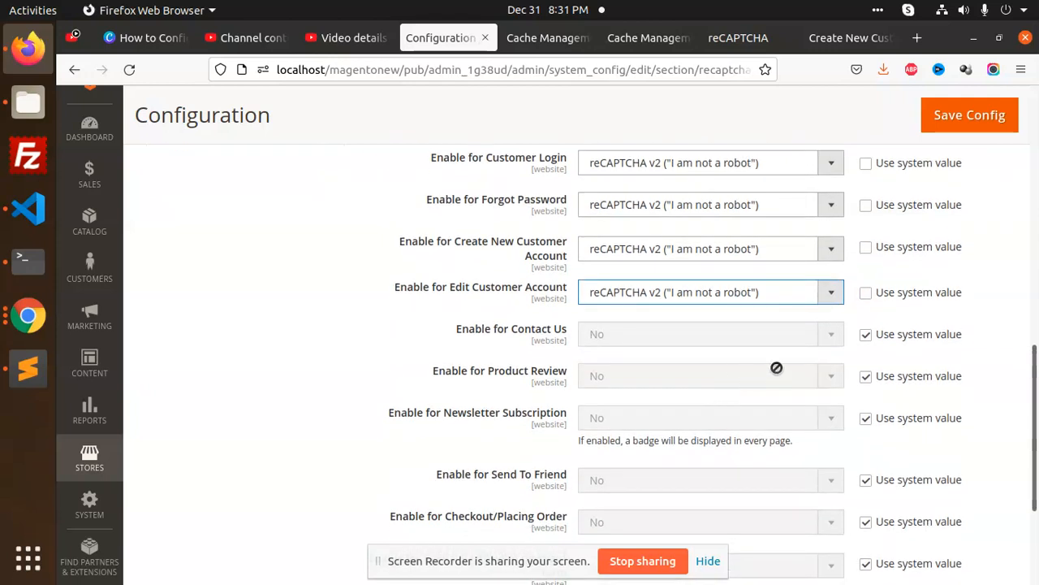
left_click(866, 333)
left_click(821, 335)
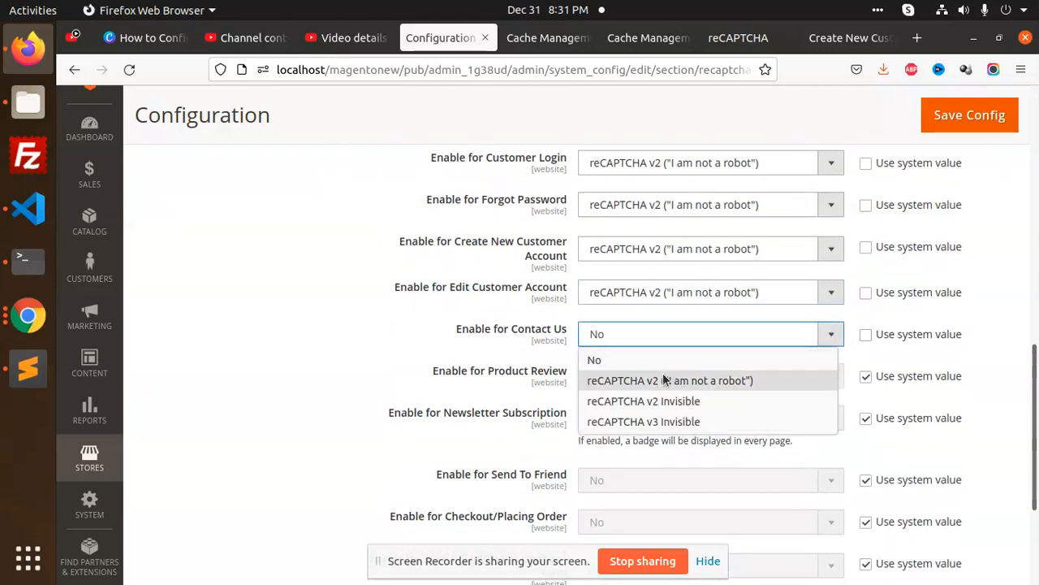
left_click(664, 380)
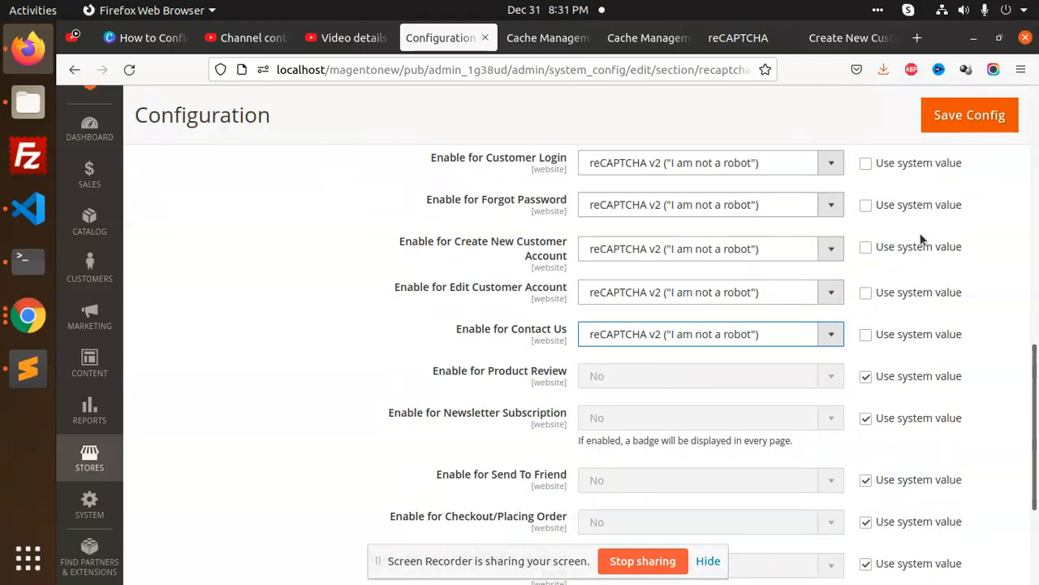
- Save the storefront reCAPTCHA configuration and flush the Magento cache
left_click(980, 112)
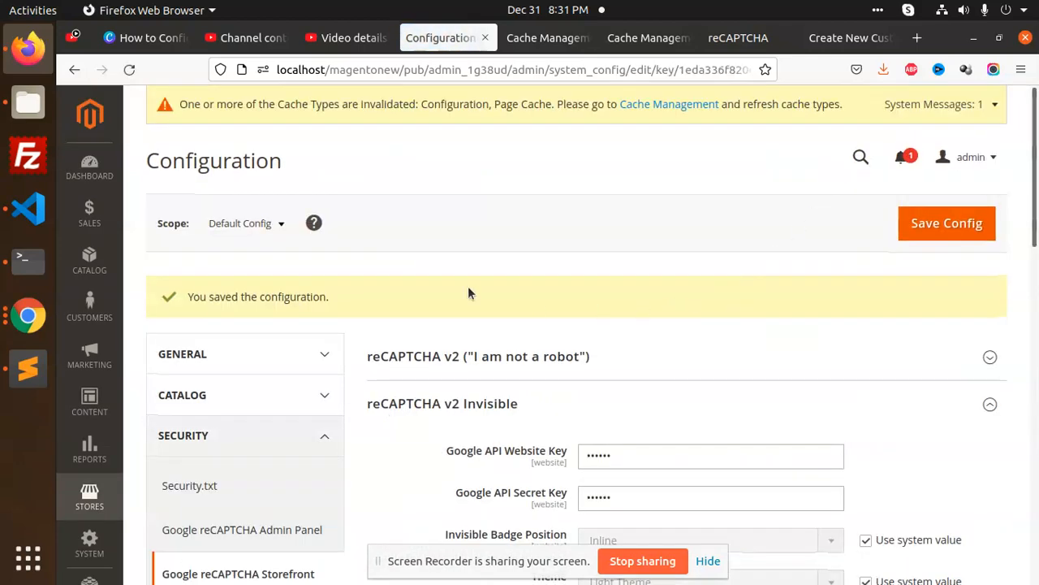
left_click(658, 104)
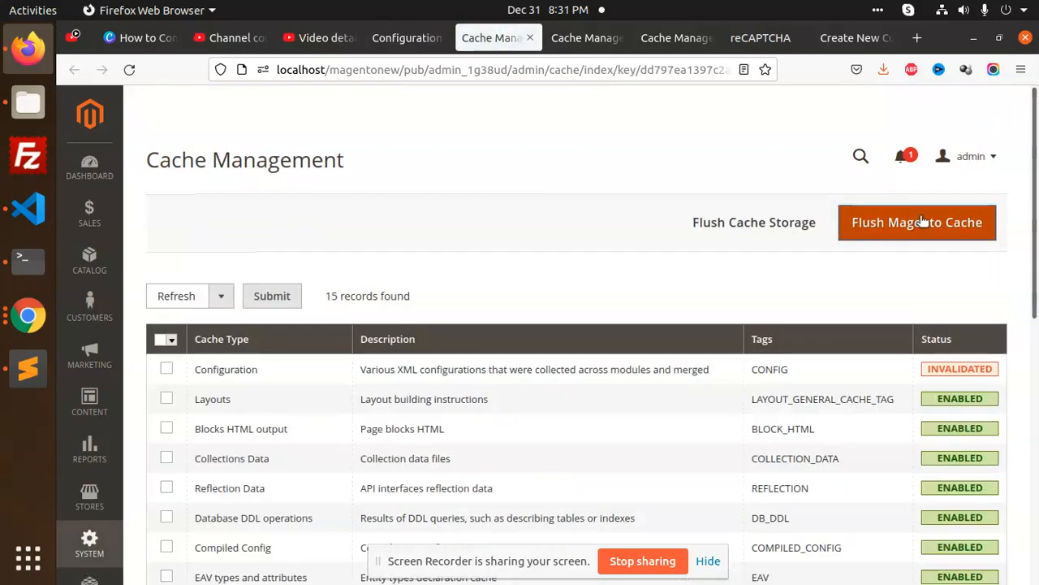
left_click(923, 222)
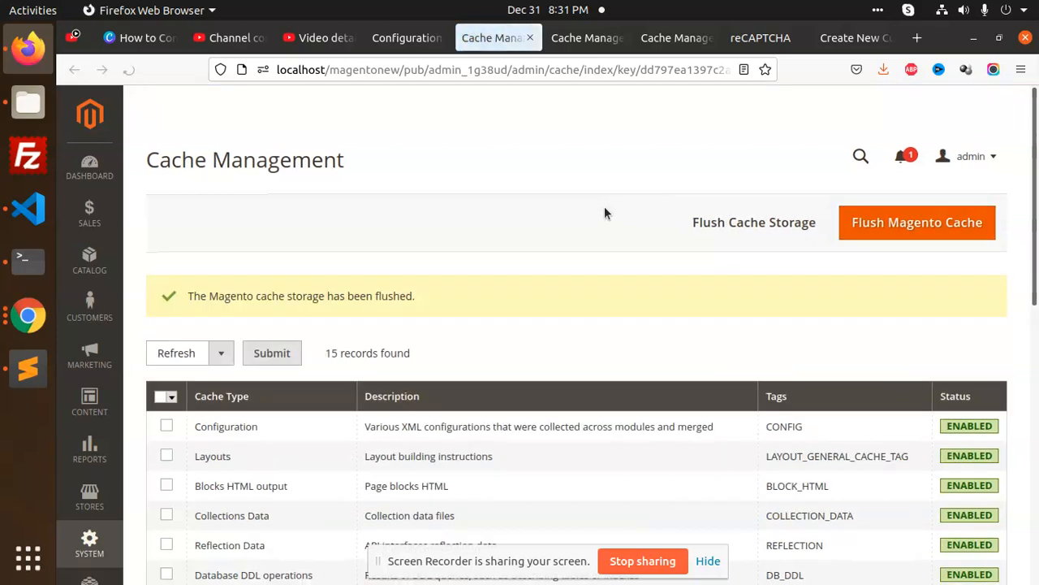
- Reload the storefront's account creation page and check the registration form for a reCAPTCHA
left_click(849, 38)
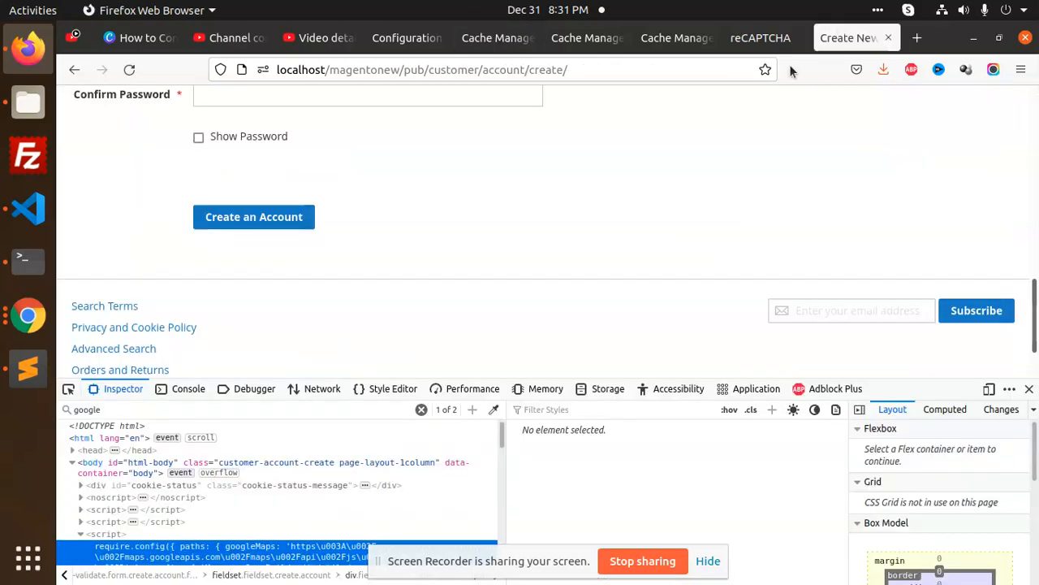
left_click(129, 69)
scroll(420, 290, "down", 3)
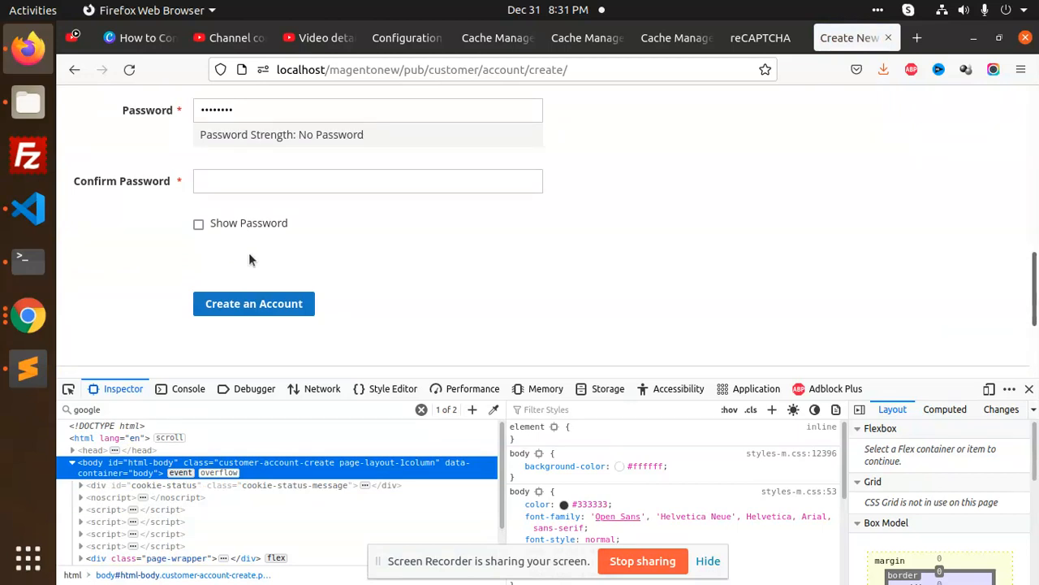
scroll(261, 252, "up", 1)
scroll(262, 252, "down", 1)
scroll(287, 252, "up", 5)
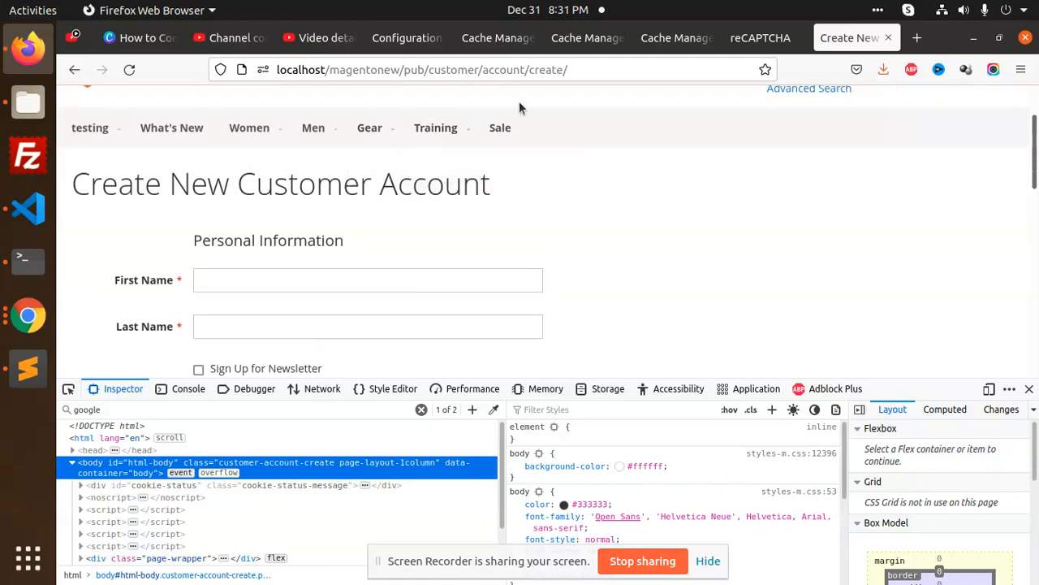
- Copy the account creation page's address and open it in a new private window
left_click(581, 65)
key("ctrl+c")
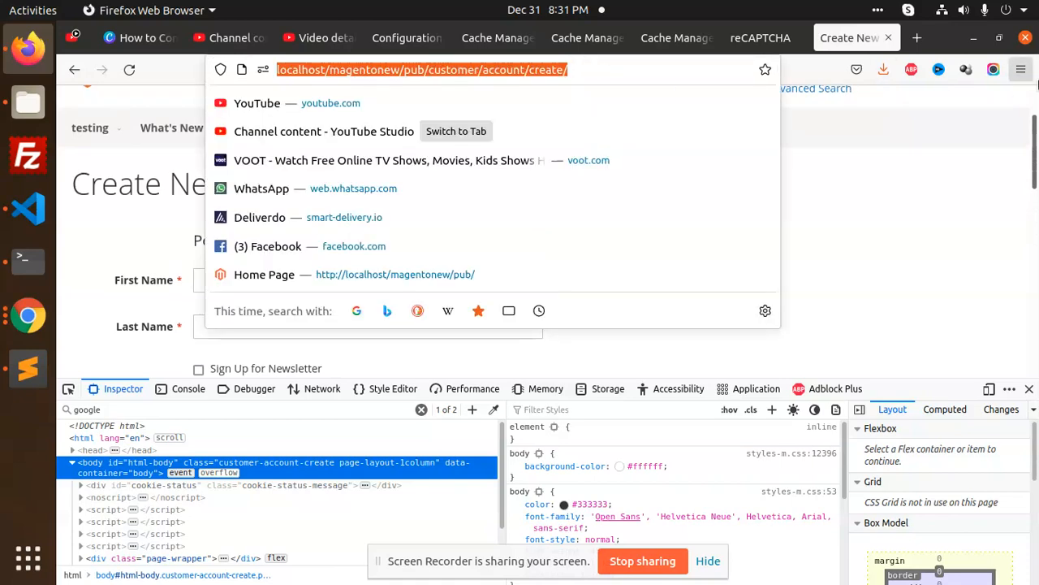
left_click(1021, 69)
left_click(946, 178)
left_click(683, 70)
key("ctrl+v")
key("Return")
- Check the registration form in the private window for a reCAPTCHA and examine the page's console messages
scroll(520, 252, "down", 6)
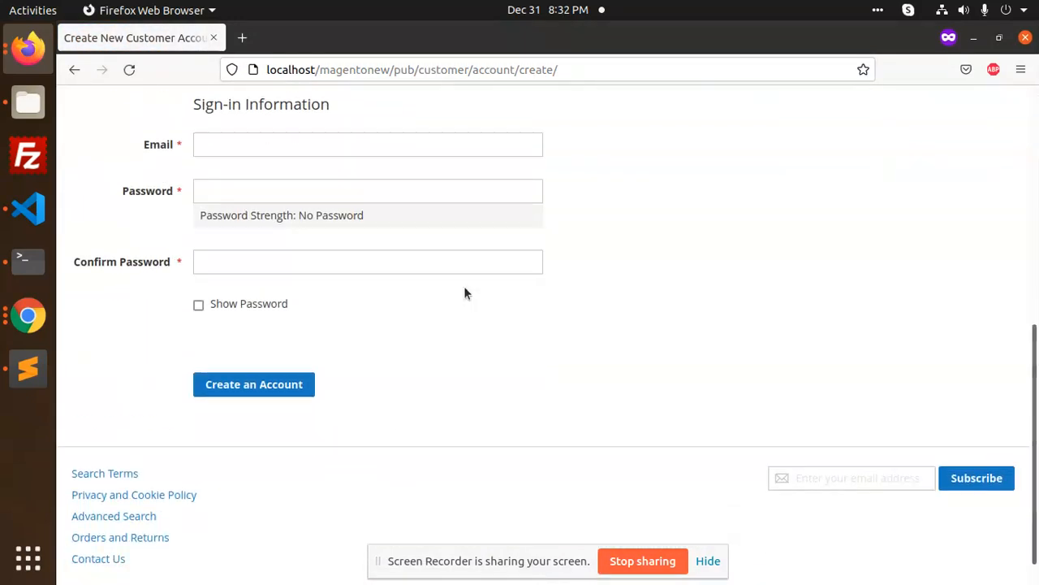
scroll(487, 313, "up", 3)
scroll(634, 292, "down", 3)
right_click(684, 282)
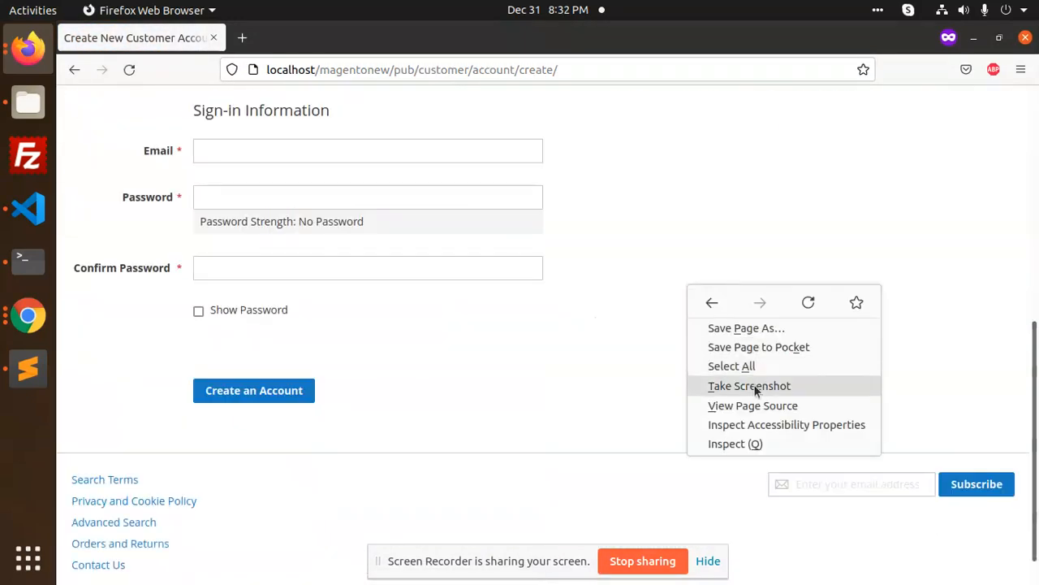
left_click(735, 444)
left_click(189, 389)
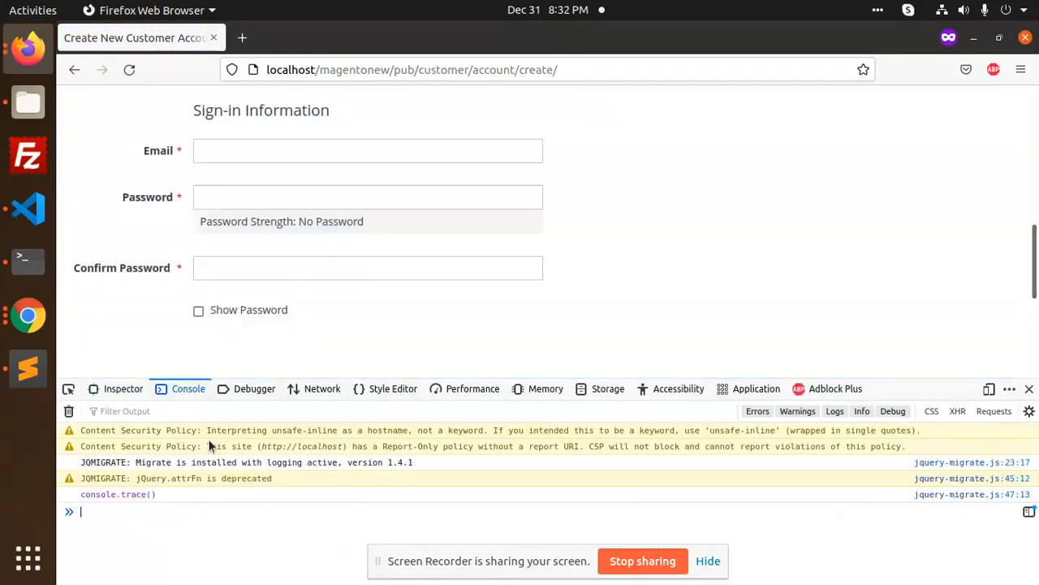
- Finish examining the console messages on the account creation page and close the developer tools and the private window
scroll(266, 512, "up", 5)
scroll(266, 505, "down", 5)
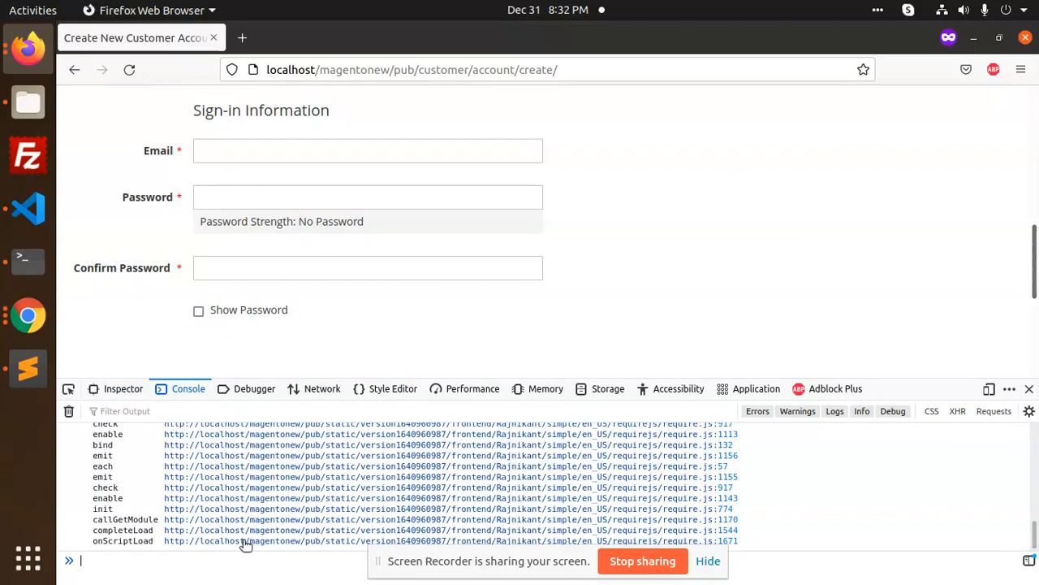
left_click(1029, 388)
left_click(1026, 39)
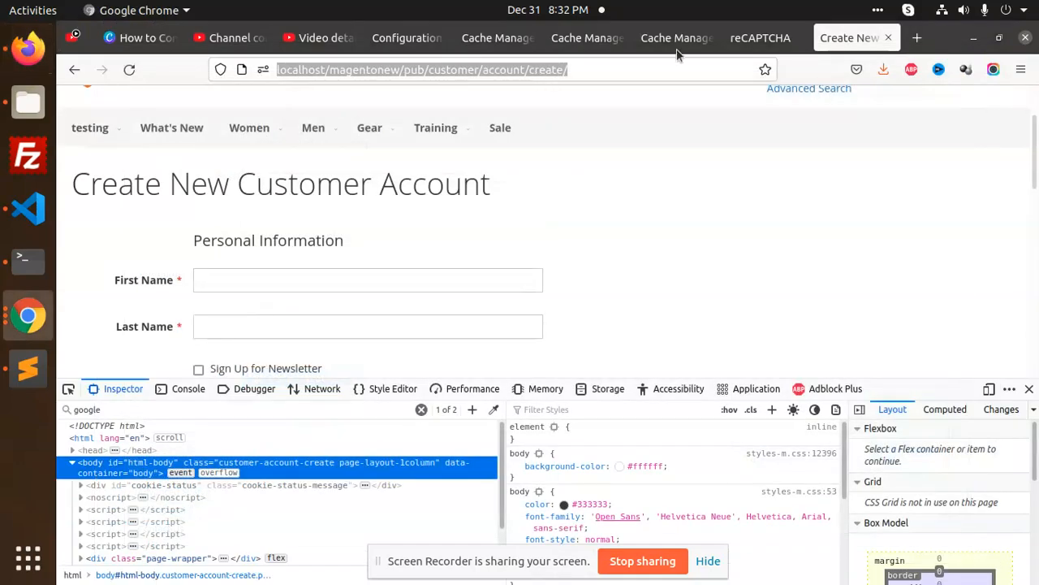
- Open the localhost site's settings in the Google reCAPTCHA admin console, expand its reCAPTCHA keys, and copy the site key
left_click(753, 42)
scroll(249, 362, "down", 3)
left_click(268, 455)
left_click(192, 453)
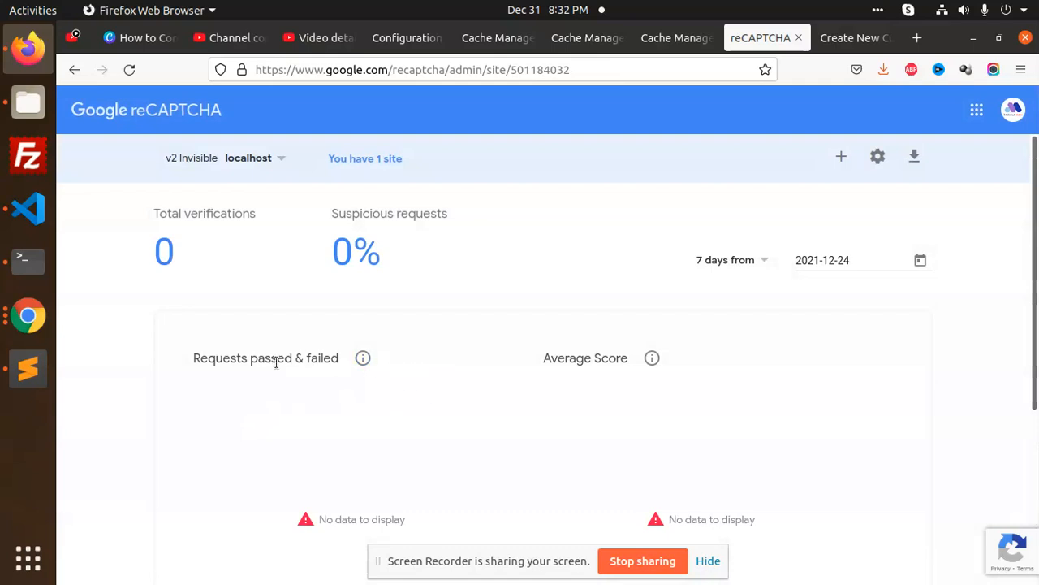
left_click(877, 156)
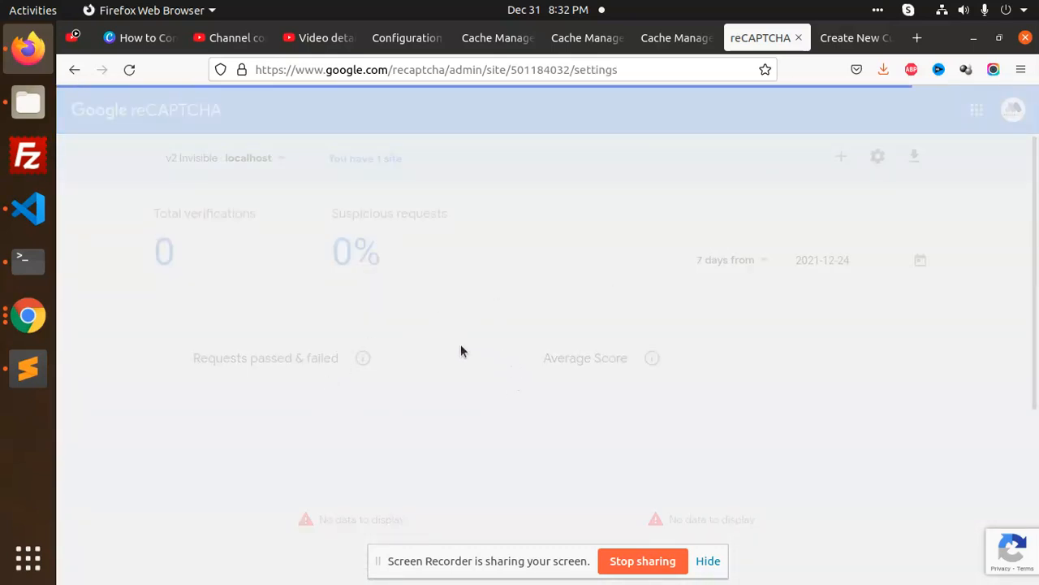
left_click(270, 391)
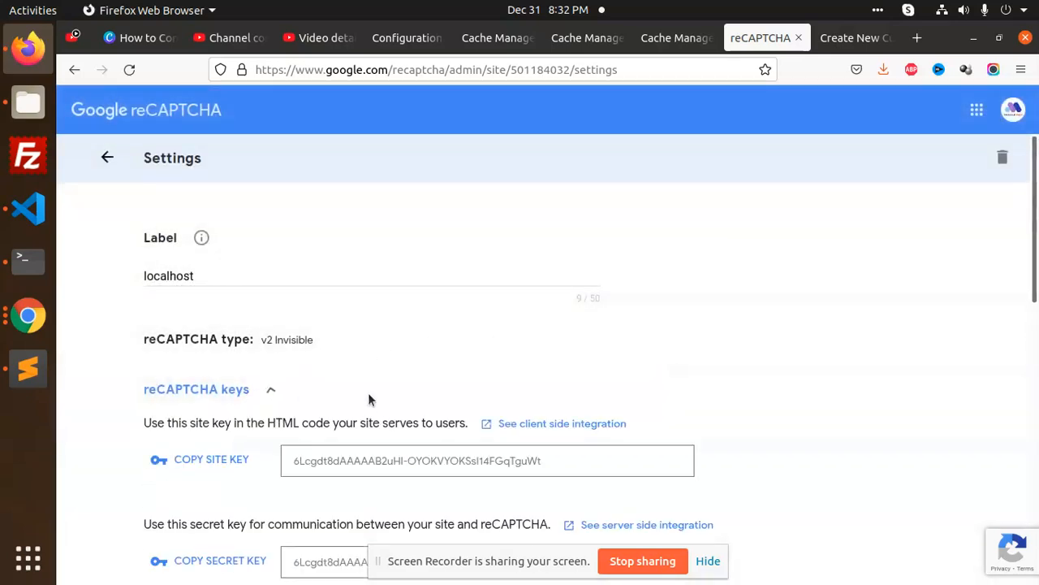
scroll(367, 395, "down", 1)
double_click(469, 386)
triple_click(468, 387)
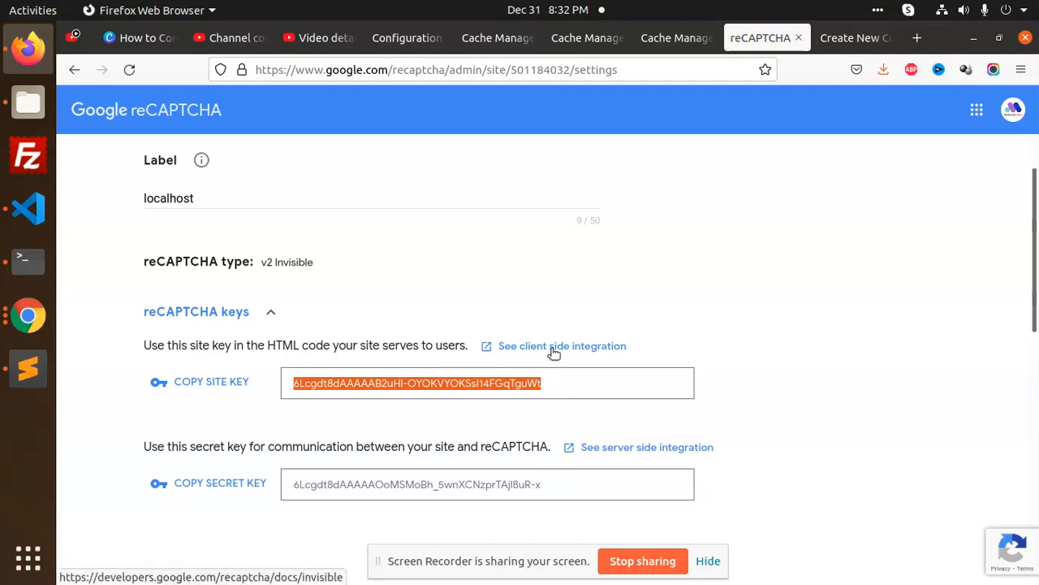
scroll(365, 414, "down", 2)
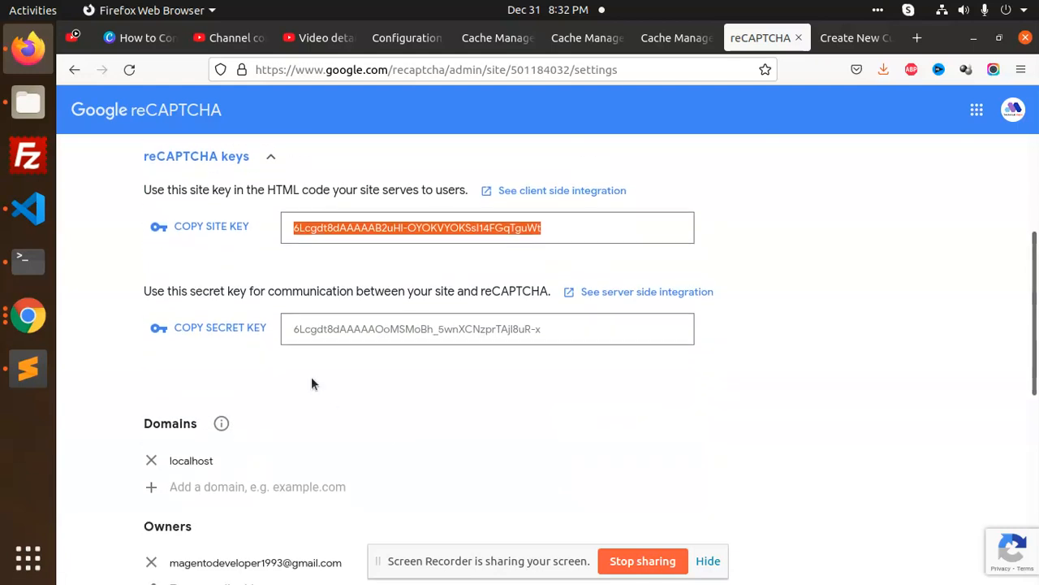
scroll(381, 361, "up", 1)
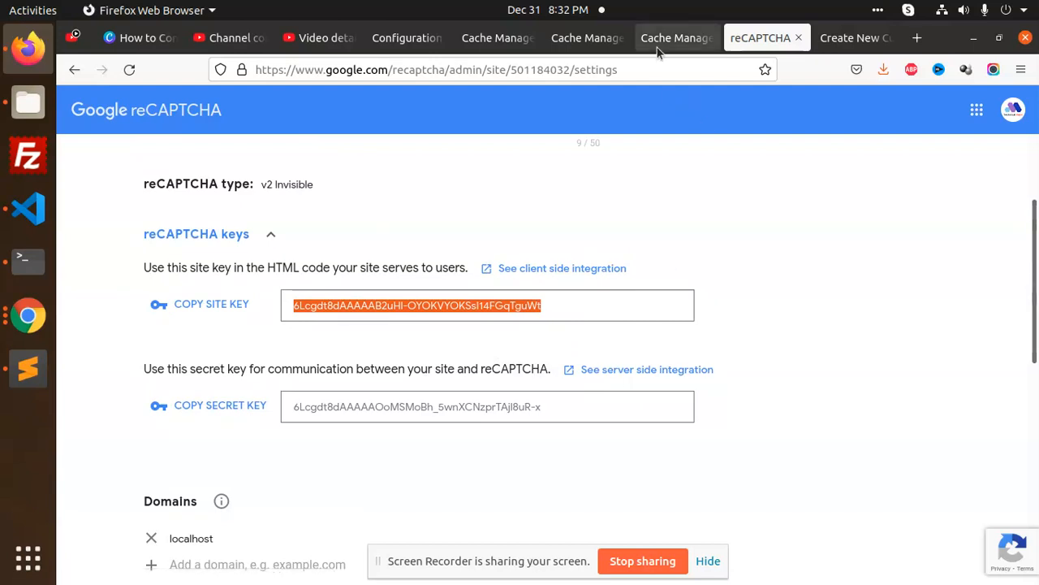
- Open the Google reCAPTCHA Storefront section of the store configuration in the Magento admin
left_click(585, 37)
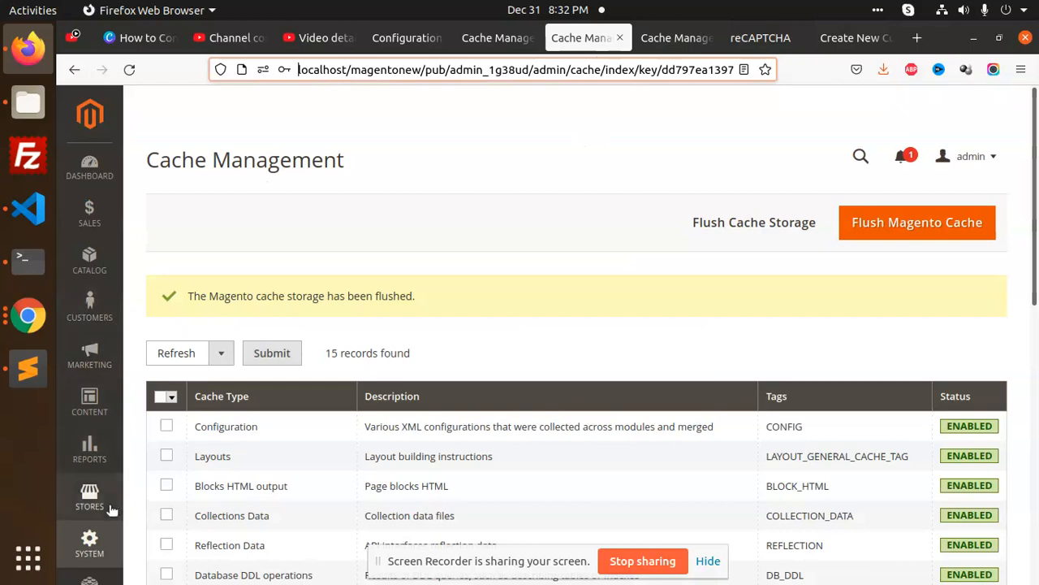
left_click(90, 495)
left_click(218, 250)
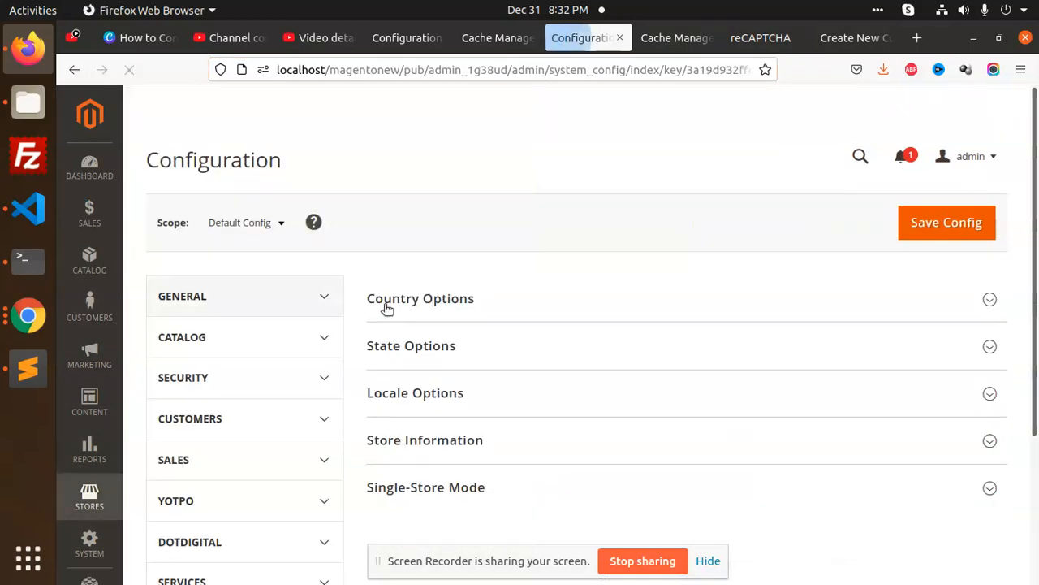
scroll(281, 357, "down", 5)
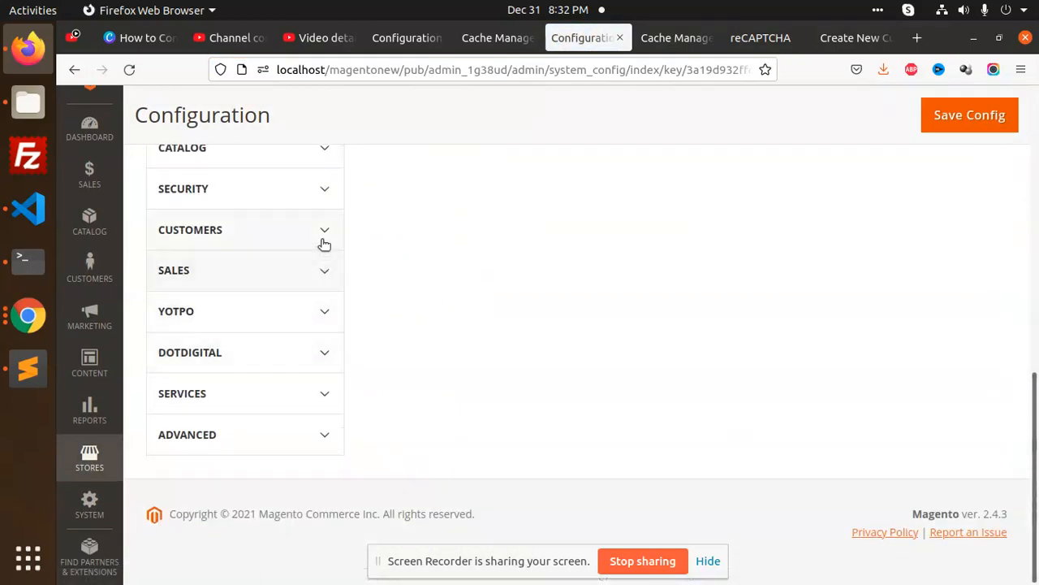
left_click(322, 198)
left_click(268, 327)
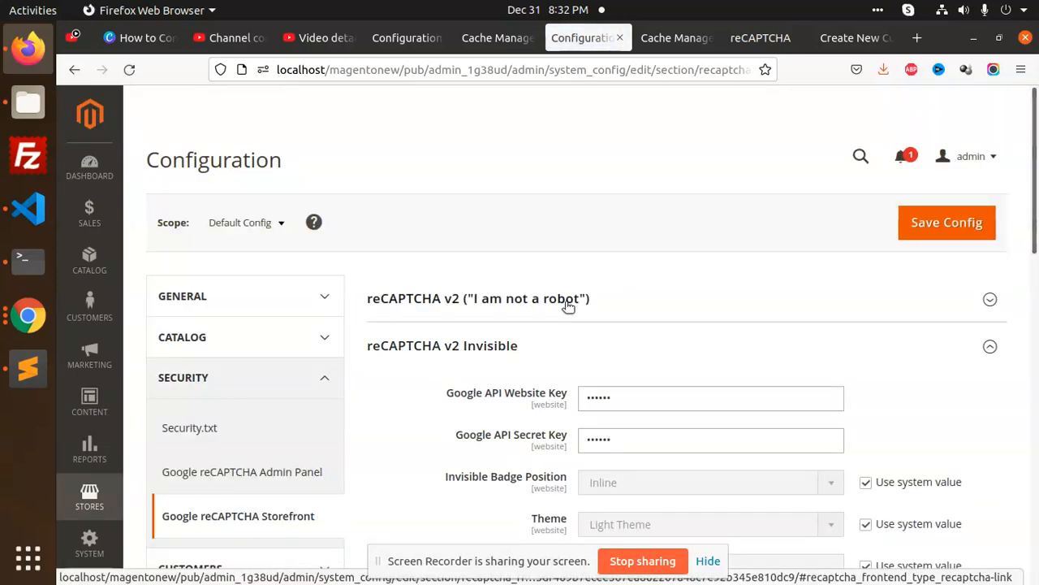
- Paste the copied site key as the Google API Website Key for reCAPTCHA v2 ("I am not a robot")
left_click(631, 302)
scroll(568, 309, "down", 3)
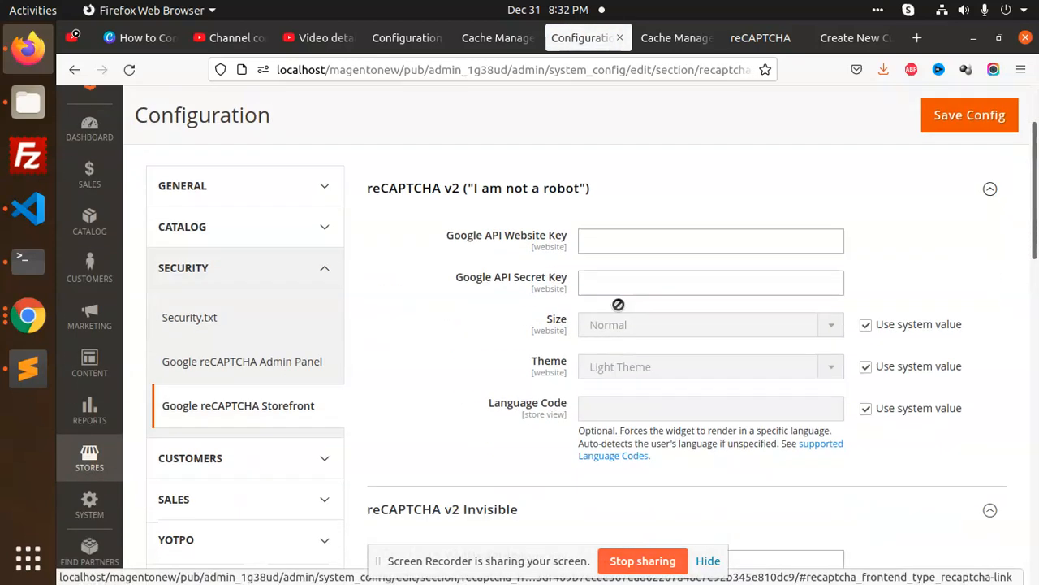
scroll(536, 325, "up", 1)
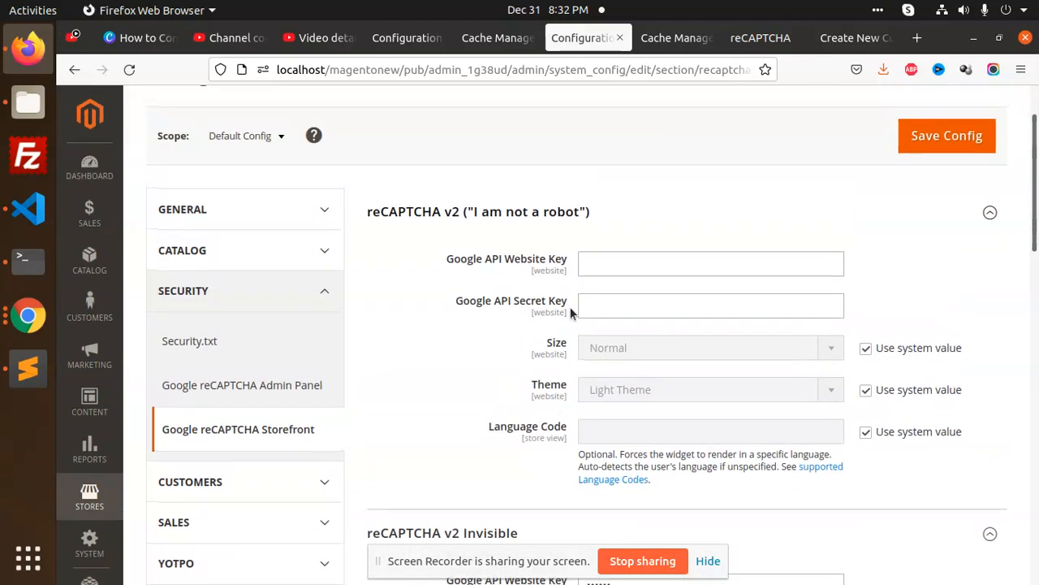
left_click(601, 263)
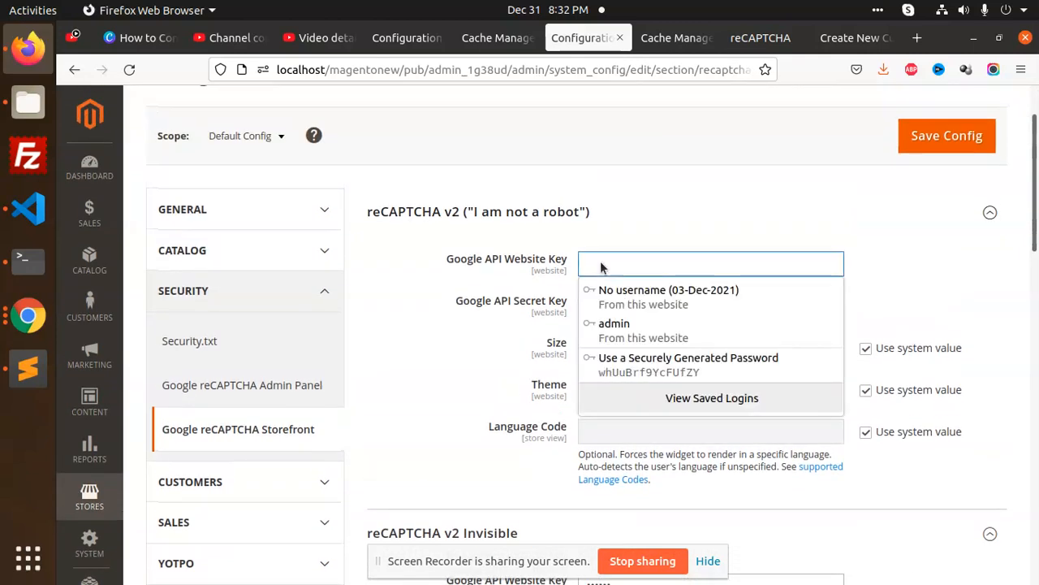
key("ctrl+v")
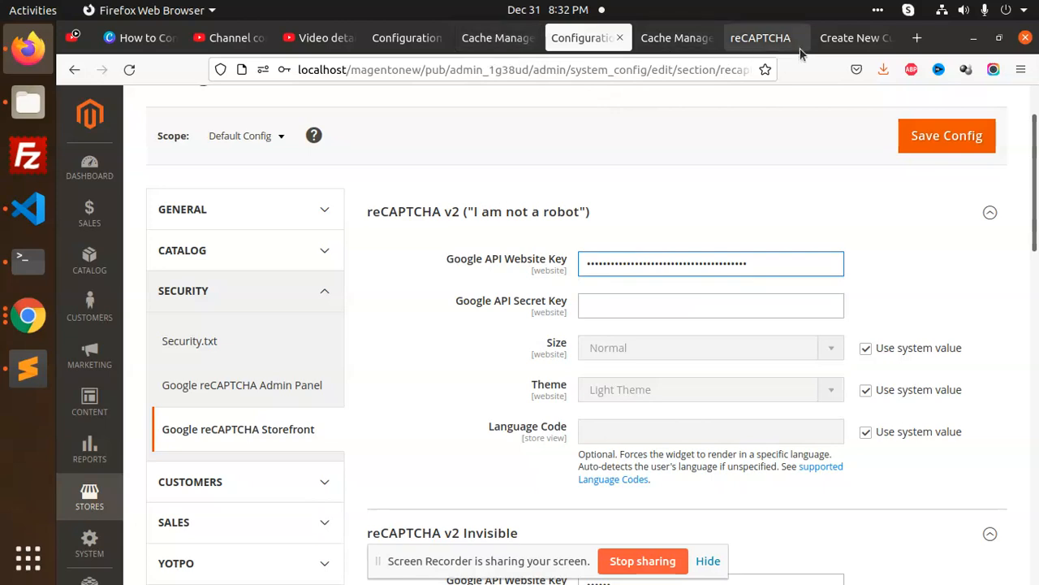
- Copy the secret key from the reCAPTCHA console and paste it as the Google API Secret Key for reCAPTCHA v2 ("I am not a robot")
left_click(832, 41)
left_click(760, 37)
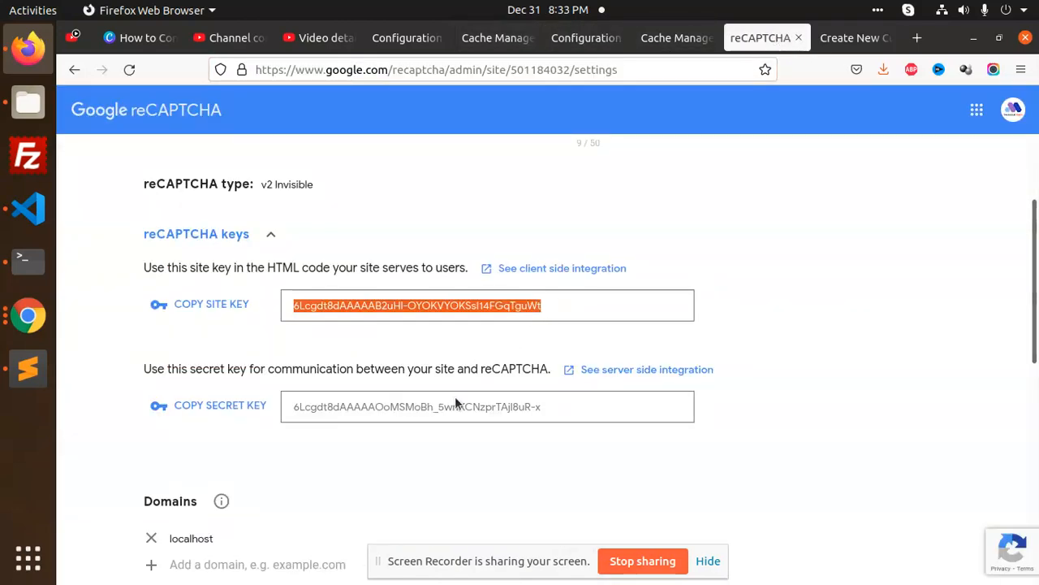
left_click(495, 406)
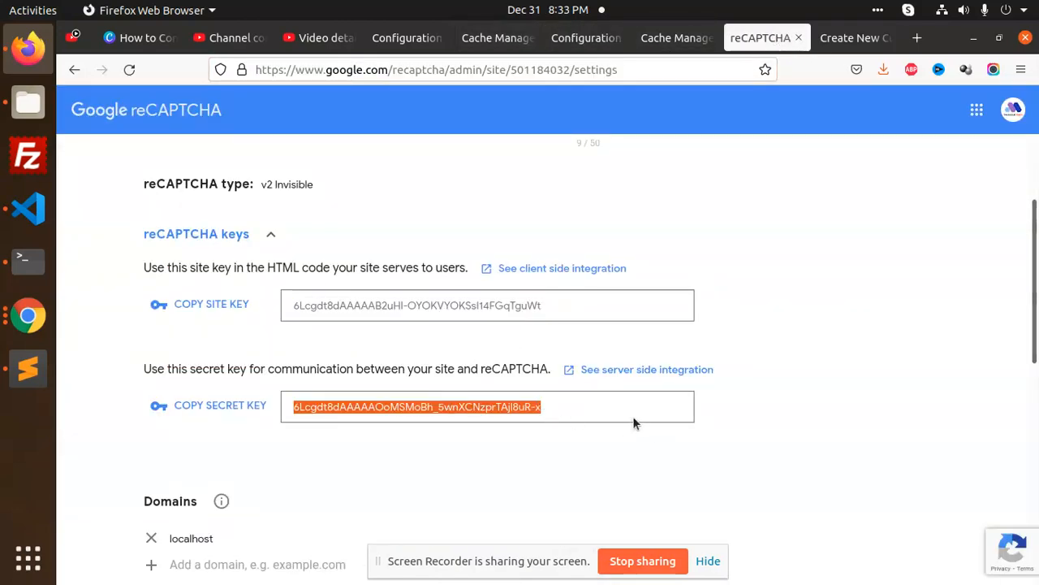
left_click(664, 38)
left_click(585, 37)
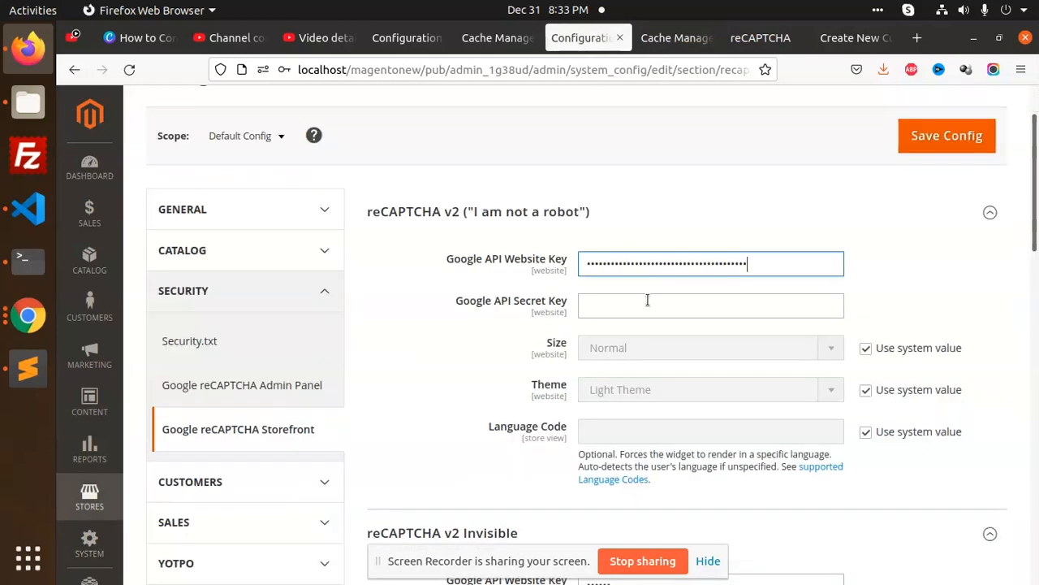
left_click(638, 309)
key("ctrl+v")
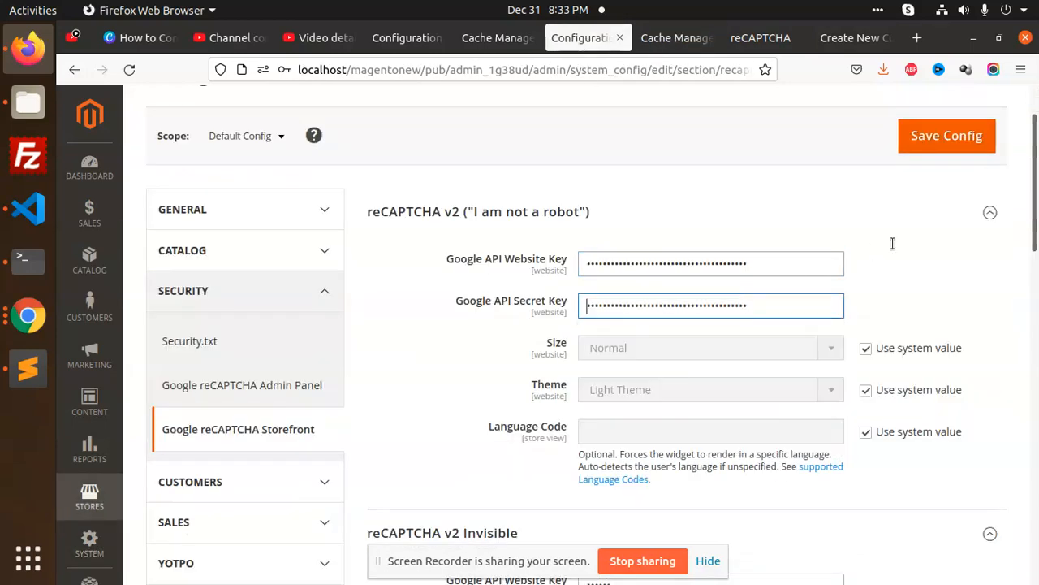
double_click(808, 307)
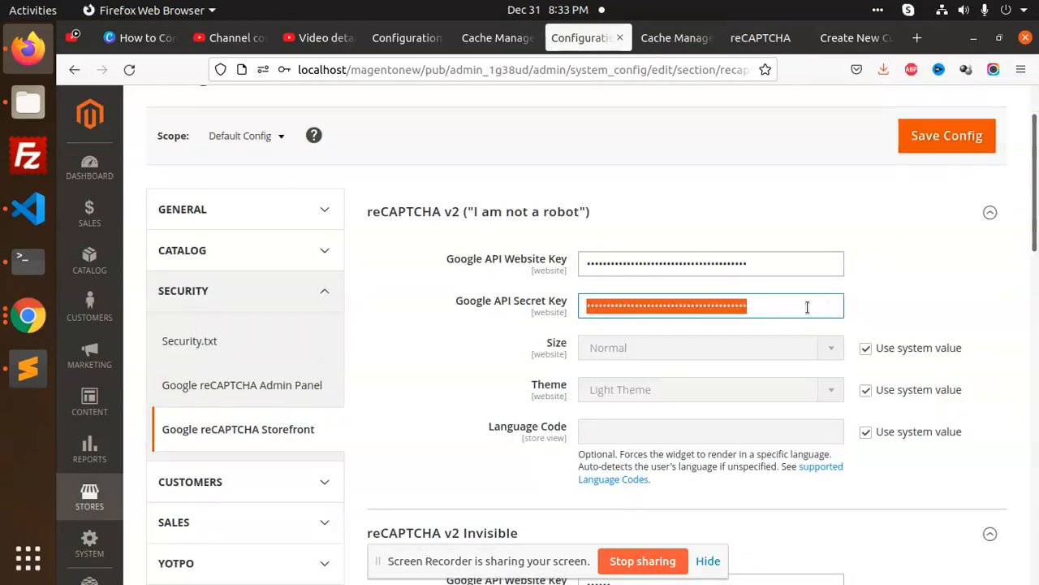
left_click(807, 307)
- Save the reCAPTCHA configuration without updating any saved browser login, and flush the Magento cache
left_click(924, 258)
left_click(943, 149)
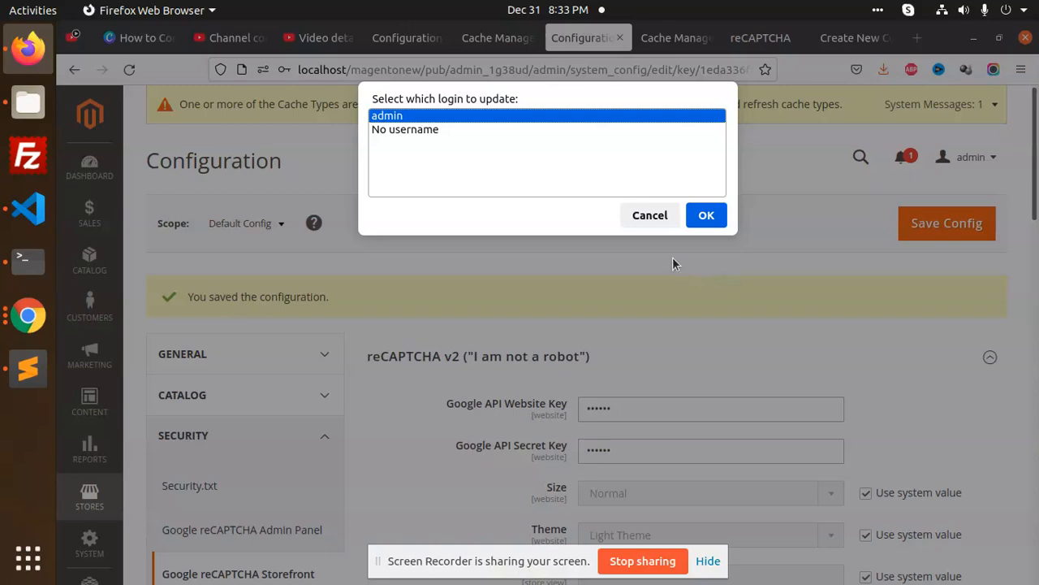
left_click(645, 215)
left_click(920, 225)
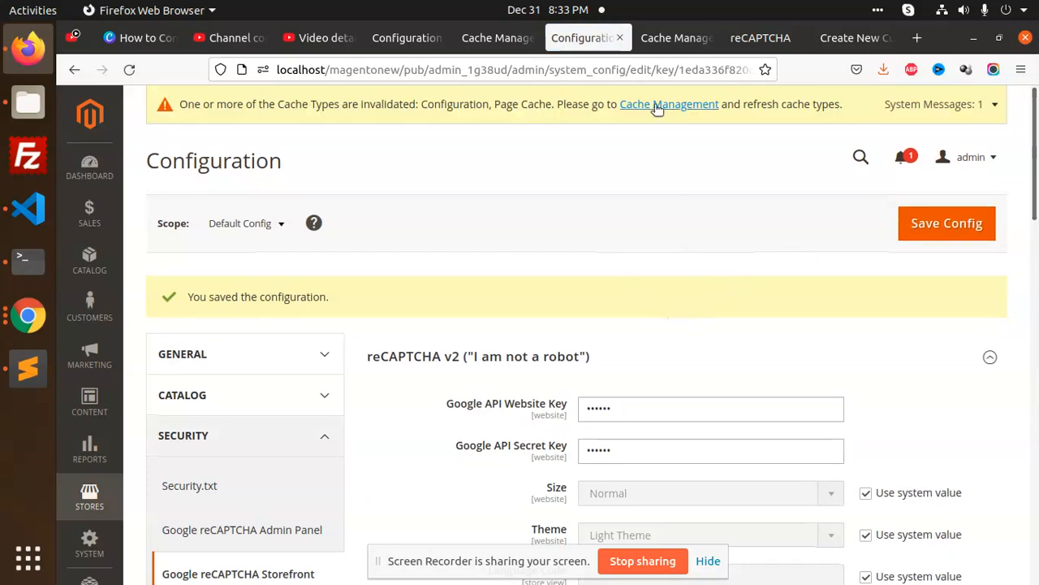
left_click(658, 111)
left_click(910, 227)
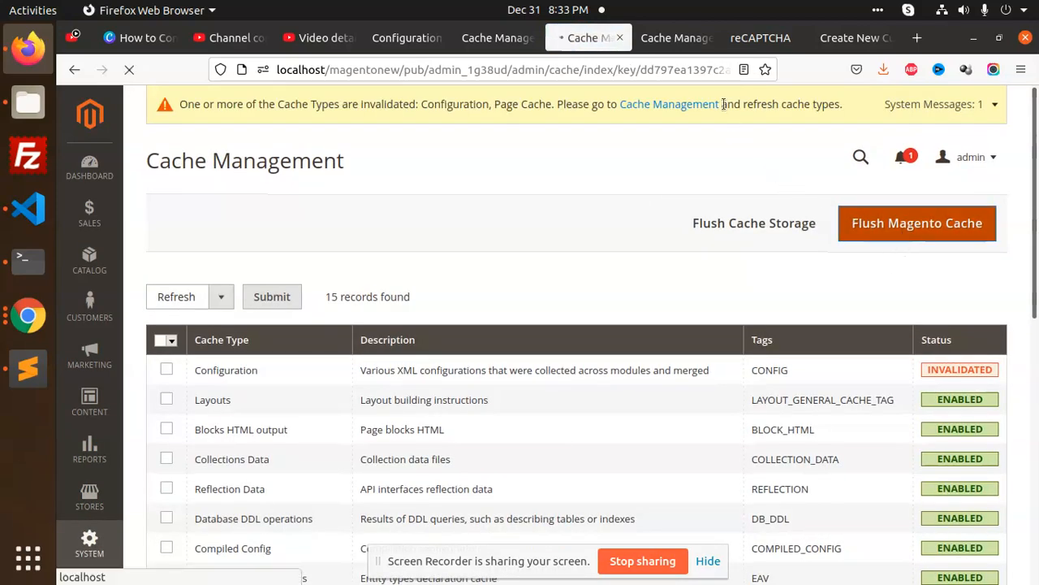
- Reload the storefront's account creation page and check the registration form for the "I'm not a robot" reCAPTCHA
left_click(826, 45)
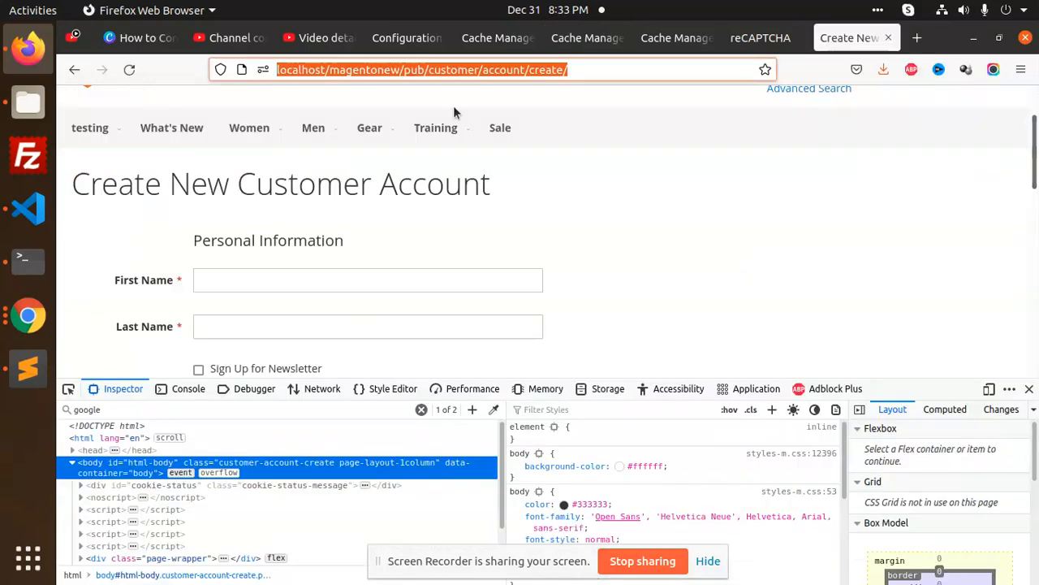
left_click(130, 71)
scroll(369, 227, "down", 10)
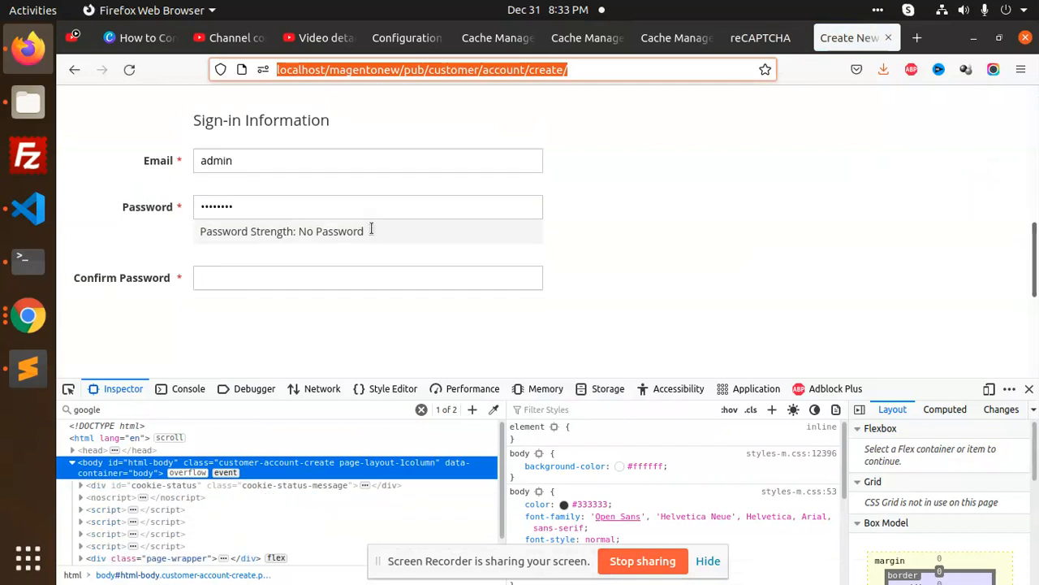
scroll(361, 222, "up", 2)
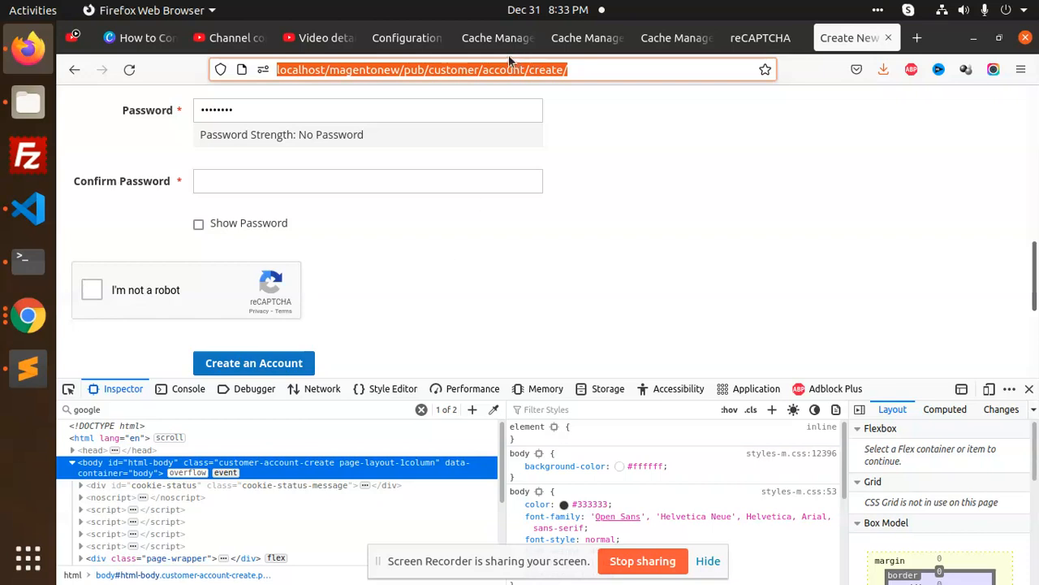
- Review the Google reCAPTCHA Storefront configuration, including the v3 and failure message sections and the reCAPTCHA setting of each storefront form
left_click(406, 37)
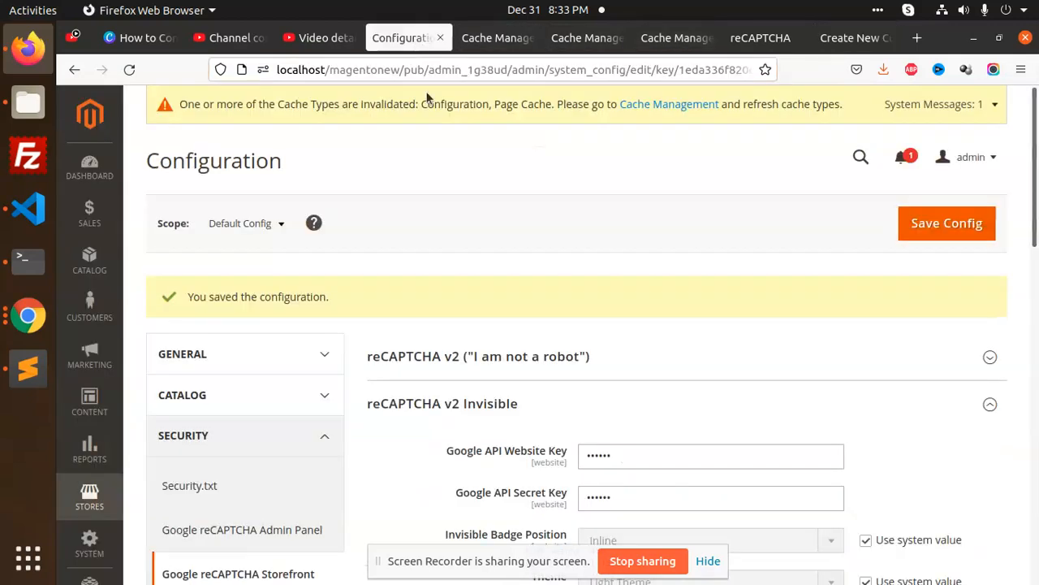
scroll(459, 264, "down", 3)
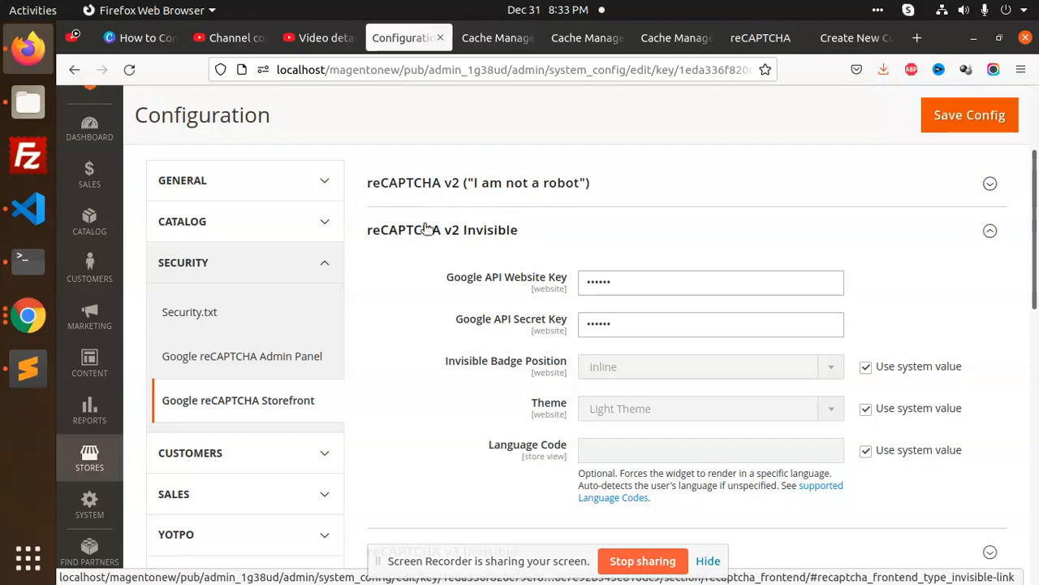
scroll(515, 239, "down", 5)
left_click(482, 293)
scroll(755, 271, "down", 7)
left_click(571, 277)
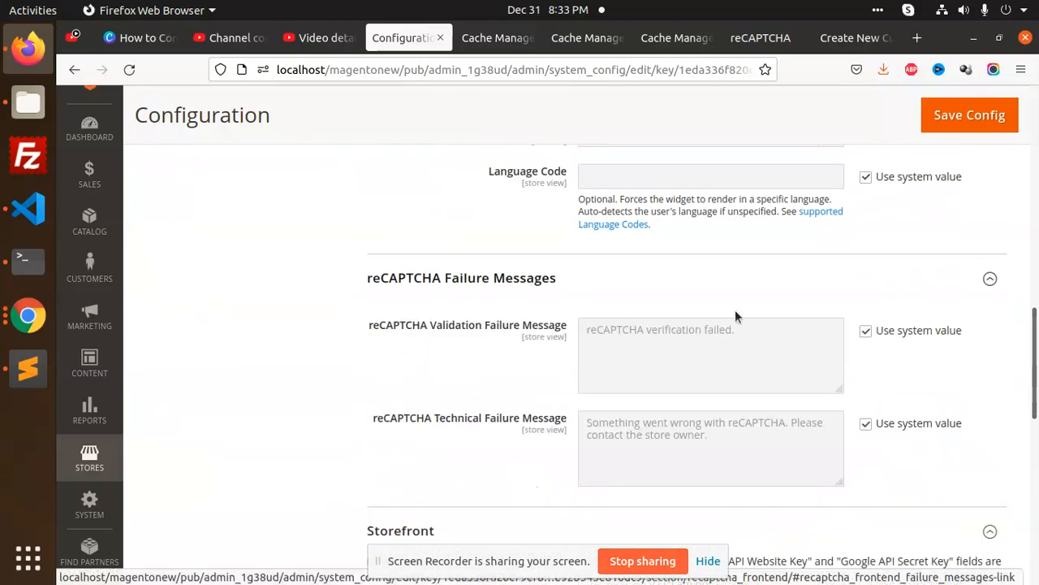
scroll(749, 336, "down", 5)
scroll(803, 361, "down", 1)
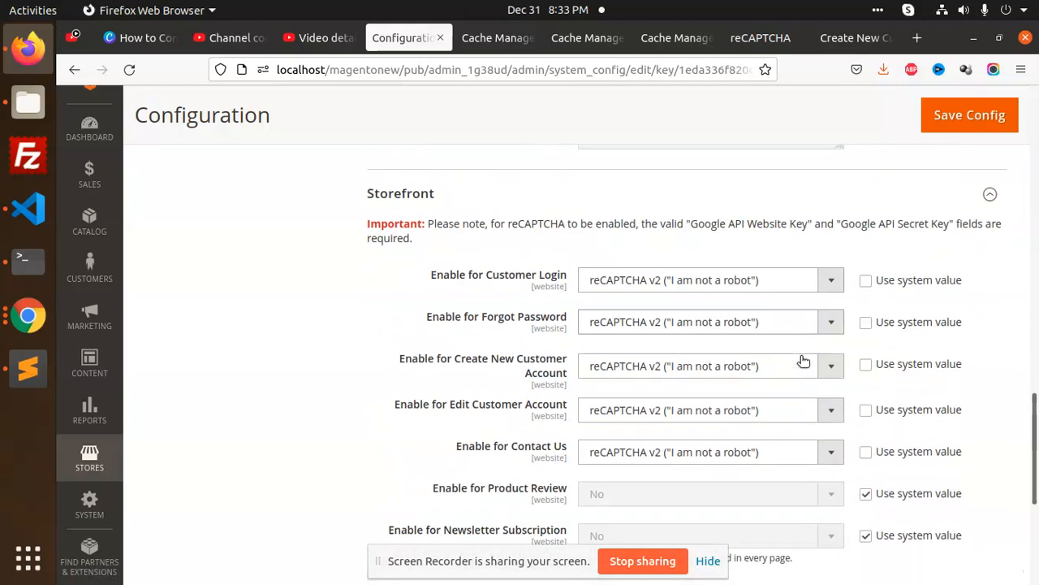
scroll(803, 361, "down", 4)
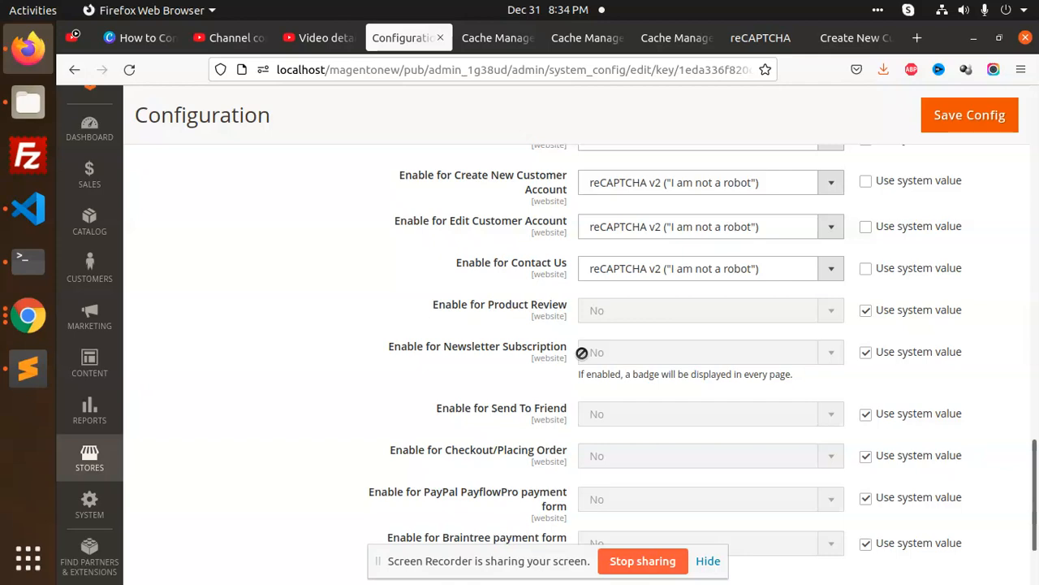
scroll(582, 353, "down", 3)
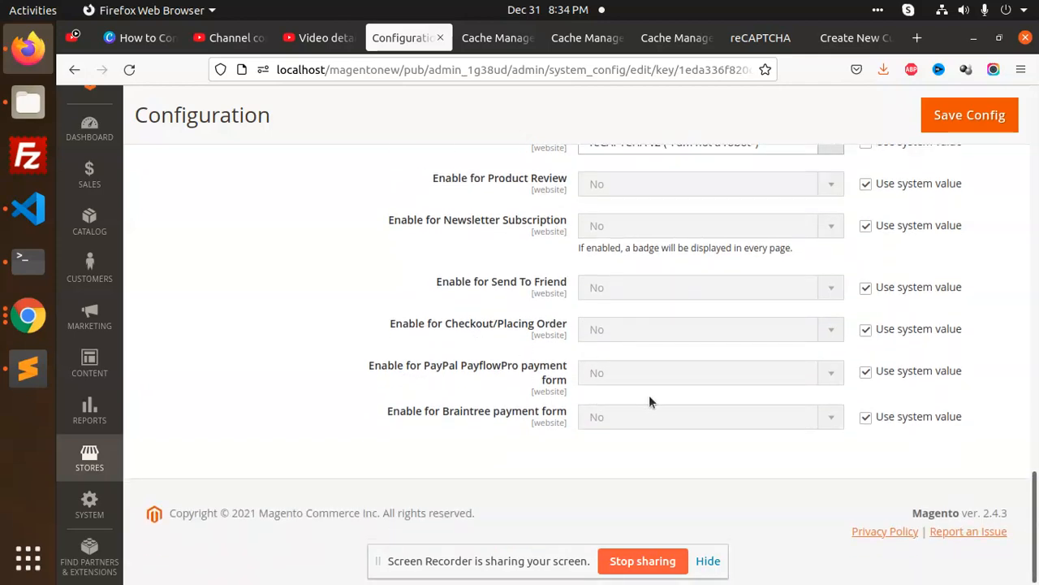
scroll(685, 410, "up", 5)
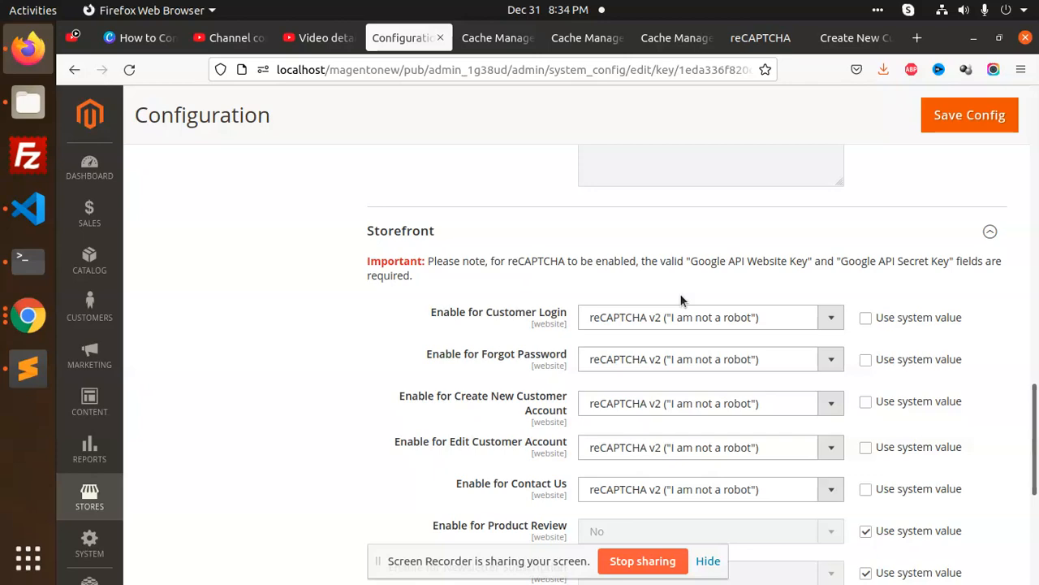
scroll(680, 293, "up", 10)
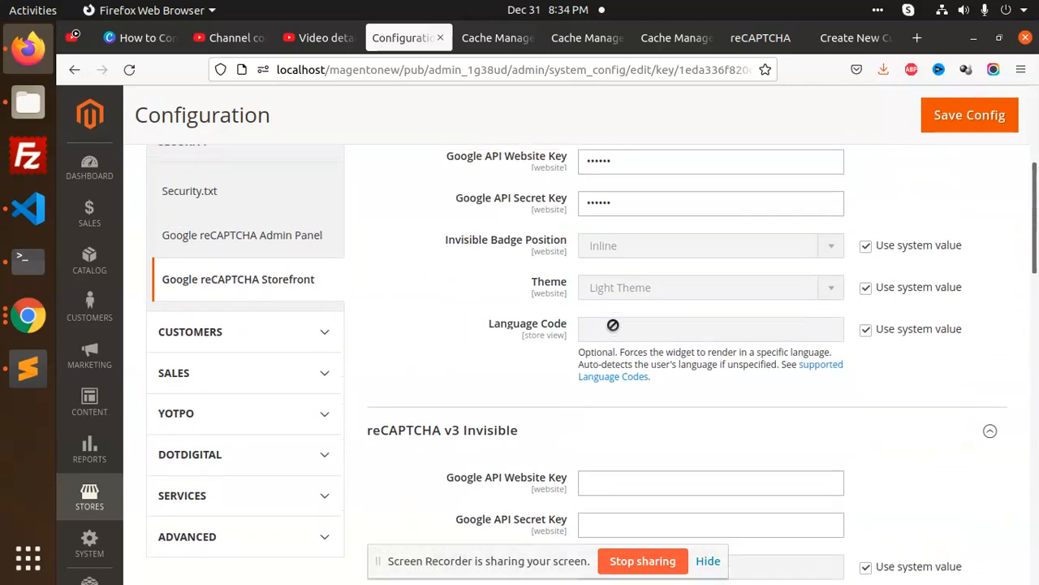
- Expand the storefront's reCAPTCHA v2 ("I am not a robot") section and examine its key, size, theme and language settings
scroll(444, 366, "up", 2)
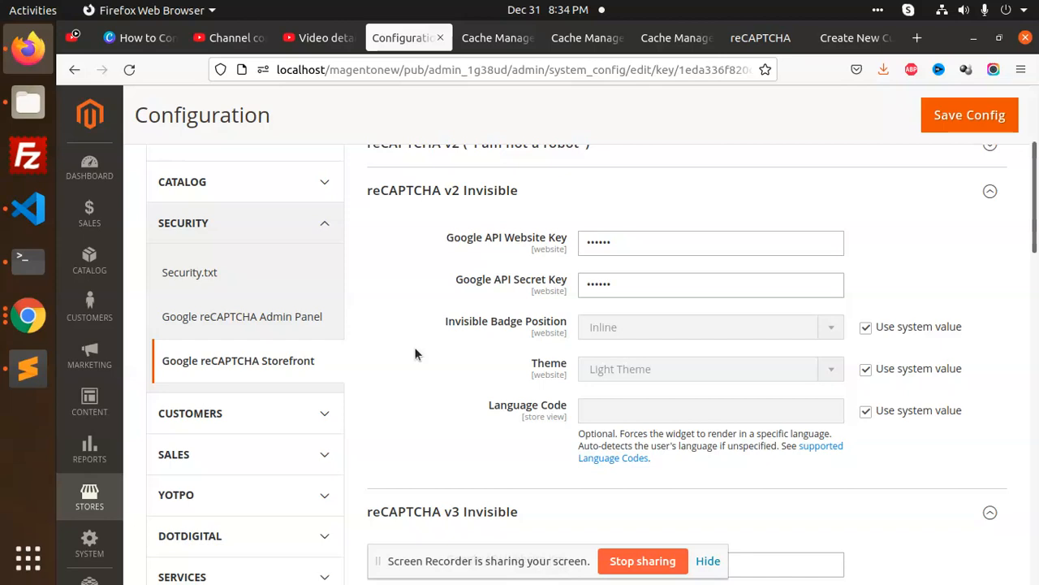
scroll(403, 347, "up", 4)
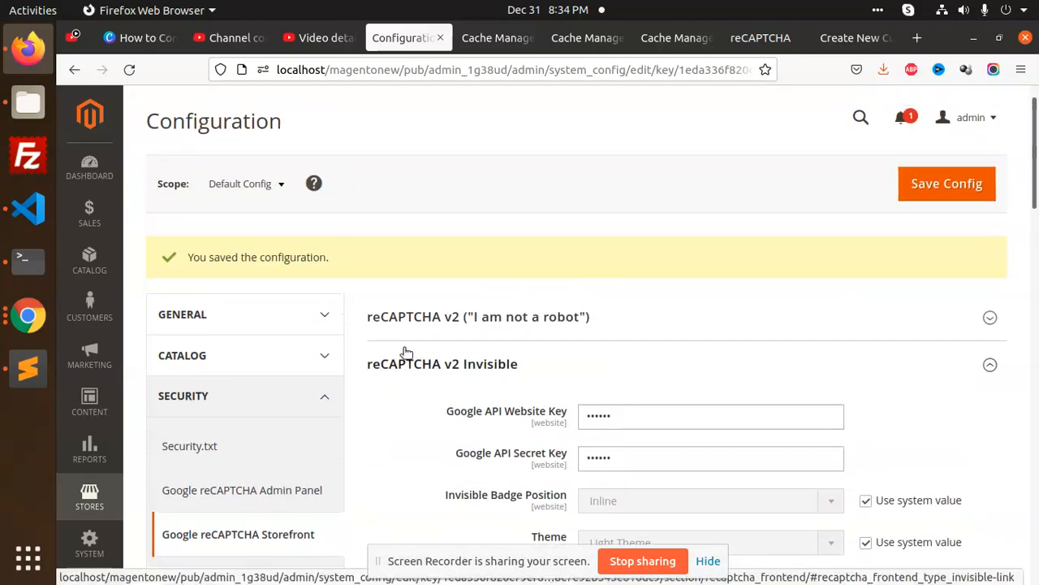
left_click(539, 317)
scroll(473, 348, "down", 5)
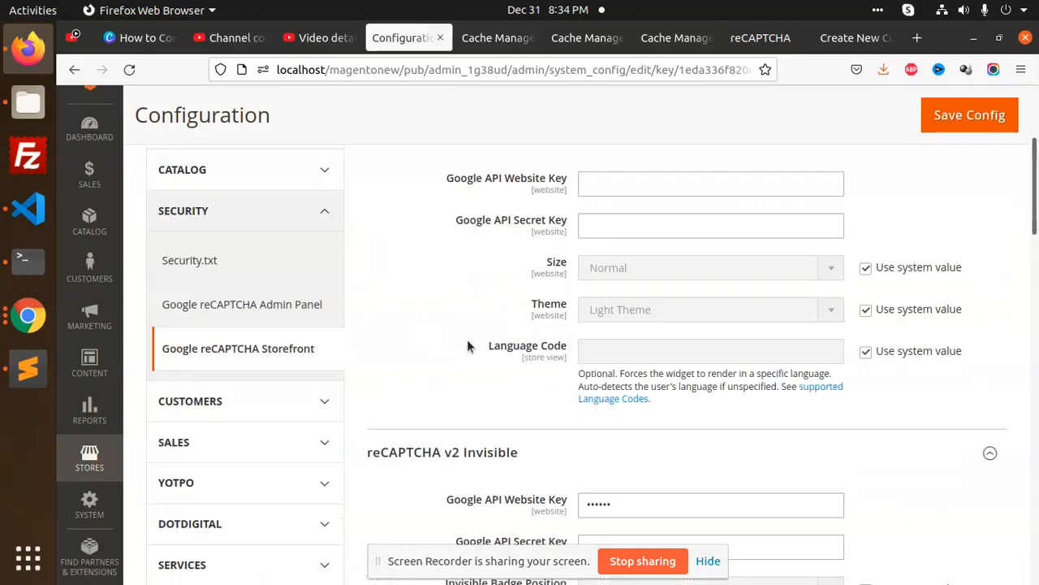
scroll(268, 314, "up", 4)
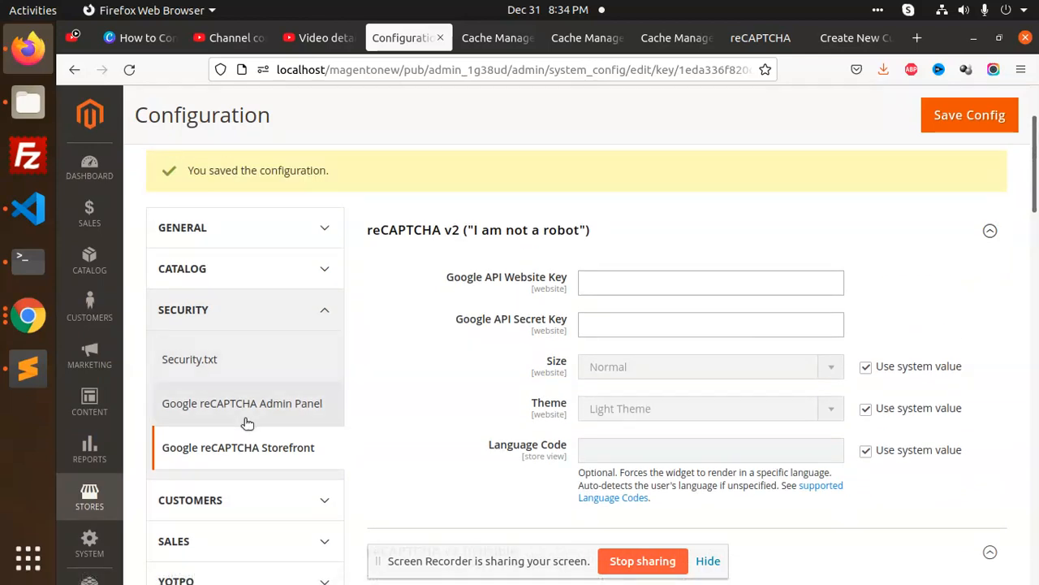
- In the Google reCAPTCHA Admin Panel configuration, override the system value of Enable for Login with reCAPTCHA v2 ("I am not a robot")
left_click(241, 413)
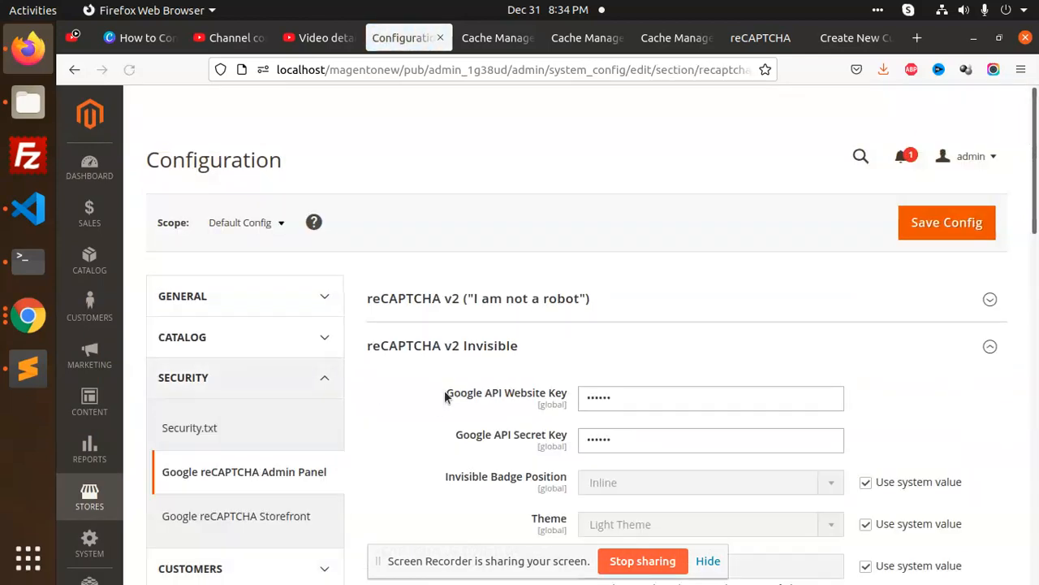
scroll(651, 357, "down", 1)
scroll(751, 341, "down", 10)
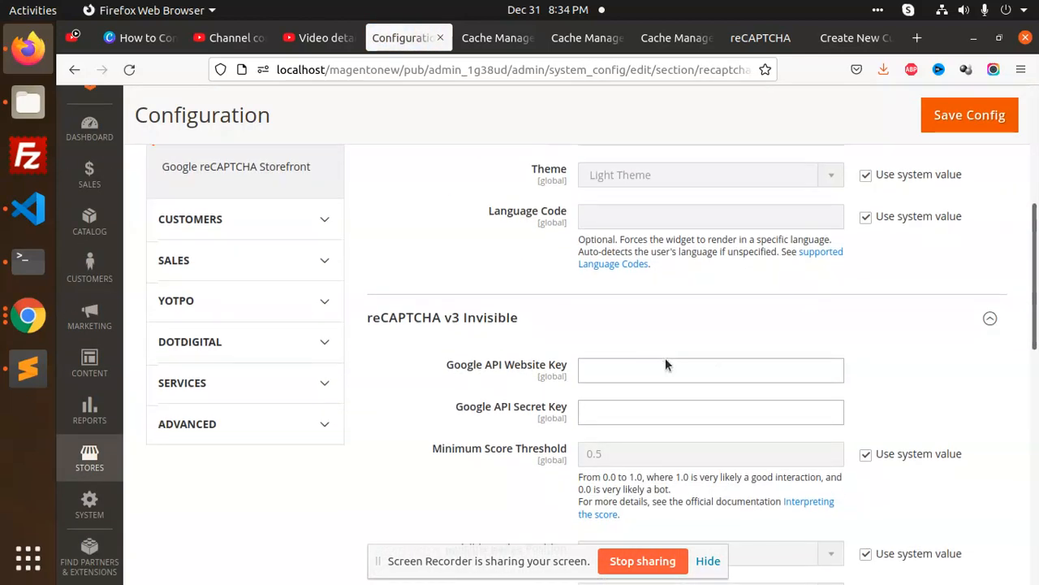
scroll(517, 320, "down", 5)
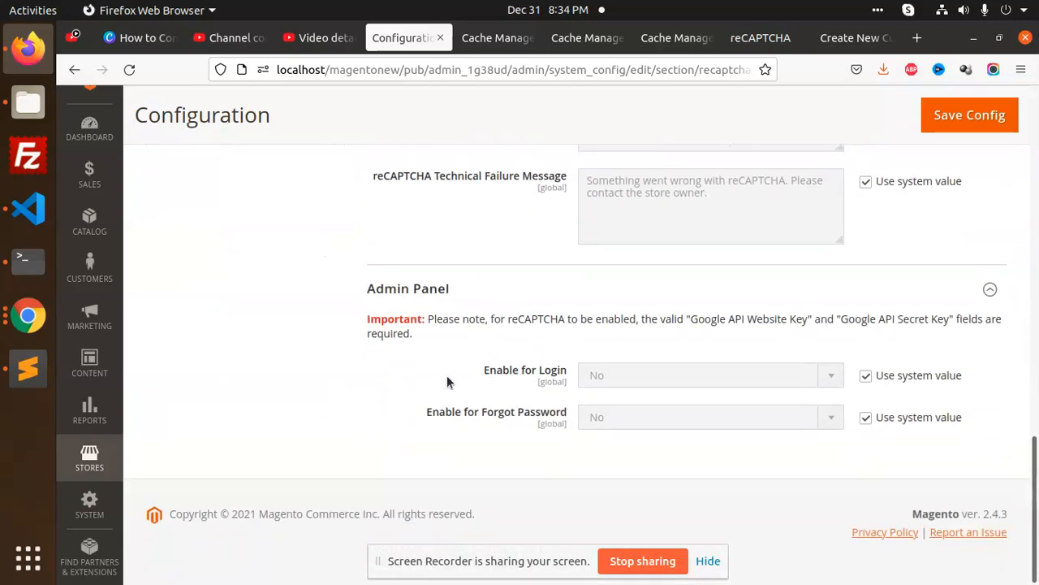
left_click(867, 376)
left_click(712, 374)
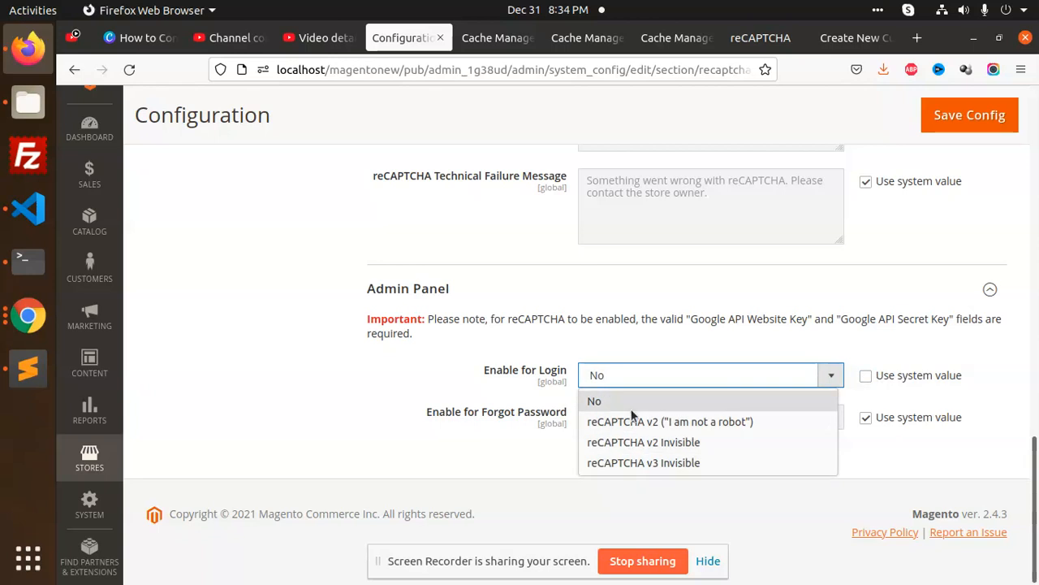
left_click(424, 459)
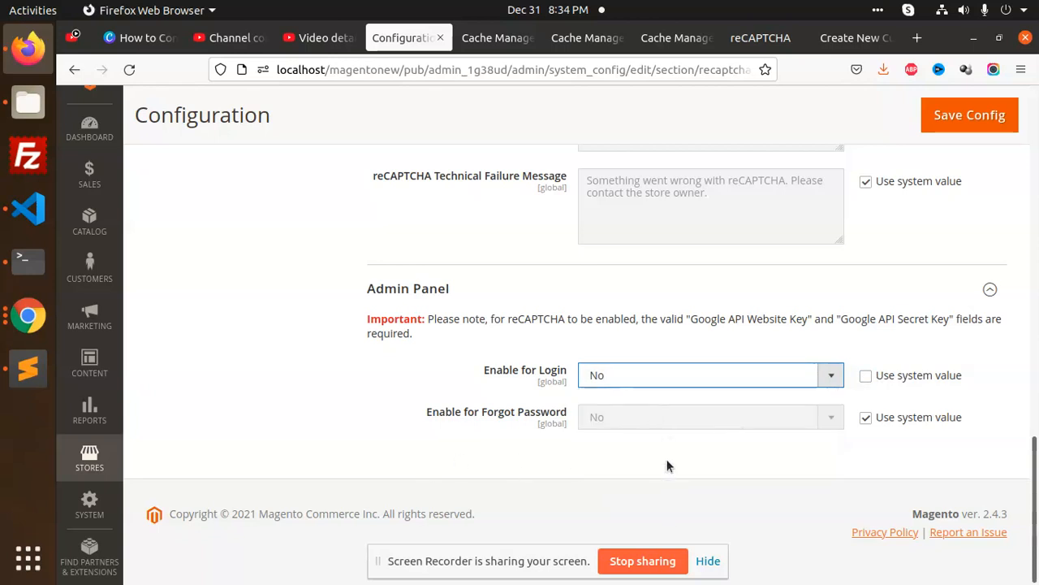
left_click(637, 379)
left_click(614, 422)
- Copy the site key from the reCAPTCHA console and paste it as the Admin Panel's Google API Website Key for reCAPTCHA v2 ("I am not a robot")
scroll(638, 315, "up", 5)
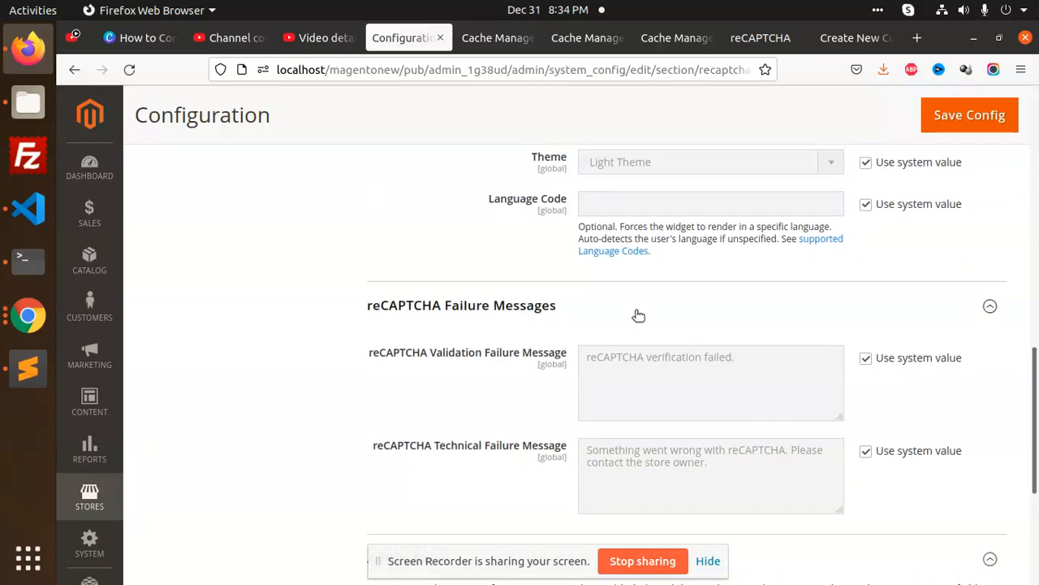
scroll(638, 315, "up", 7)
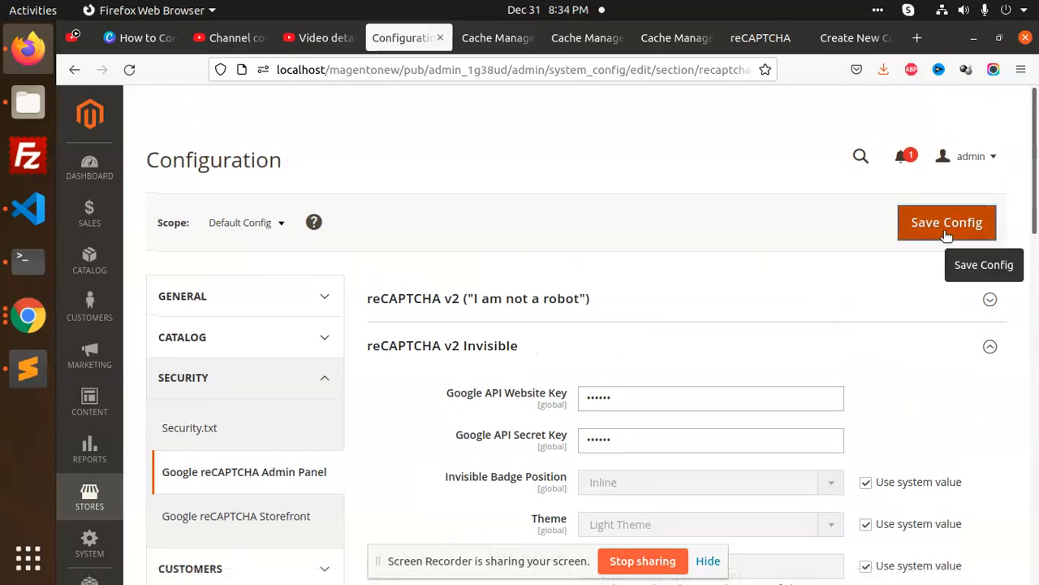
left_click(703, 299)
left_click(854, 37)
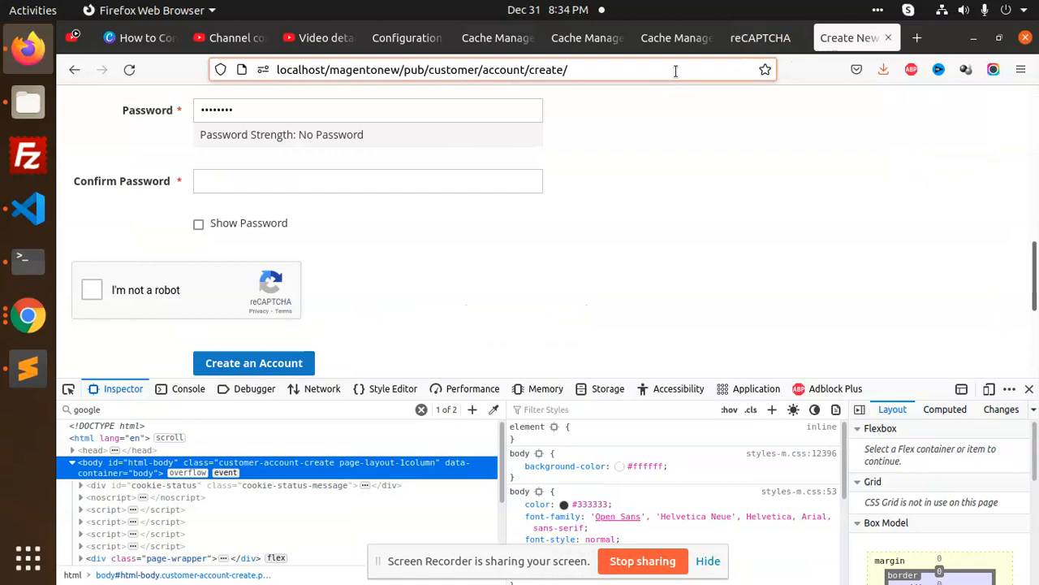
left_click(677, 37)
left_click(761, 37)
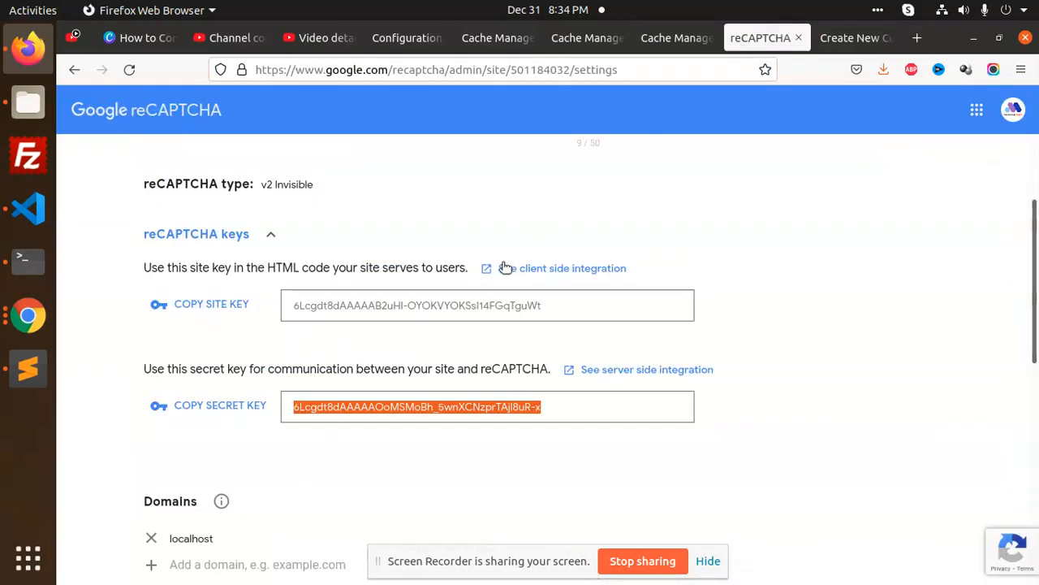
triple_click(439, 305)
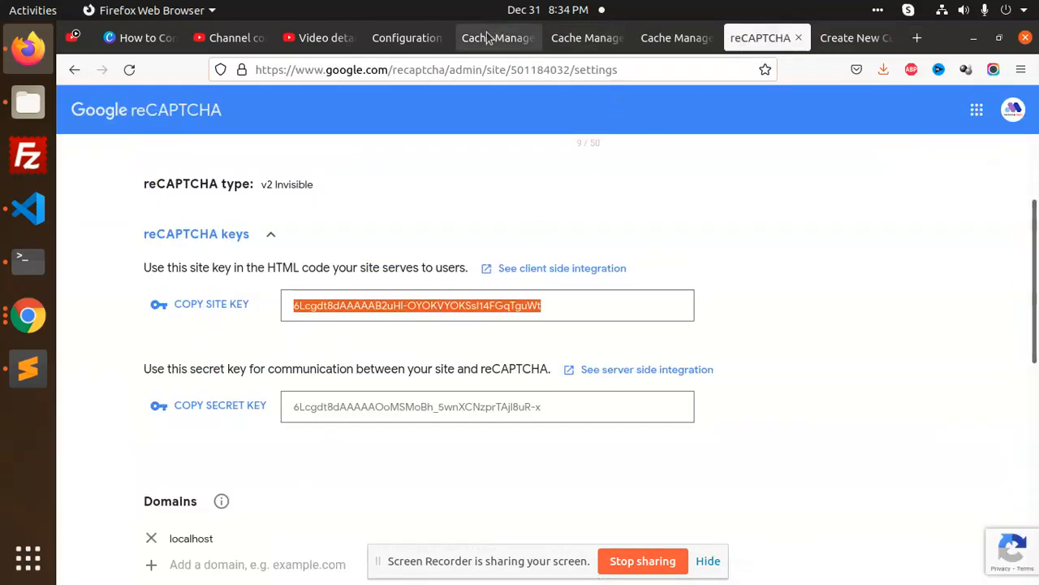
left_click(406, 38)
left_click(605, 348)
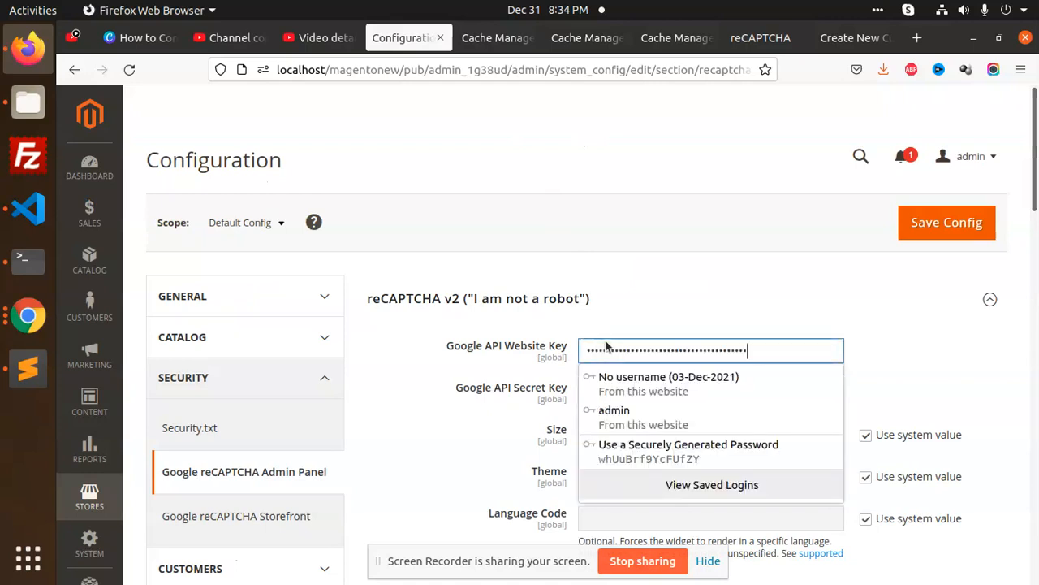
key("ctrl+v")
- Copy the secret key from the reCAPTCHA console into the Admin Panel's Google API Secret Key for reCAPTCHA v2 ("I am not a robot")
left_click(760, 37)
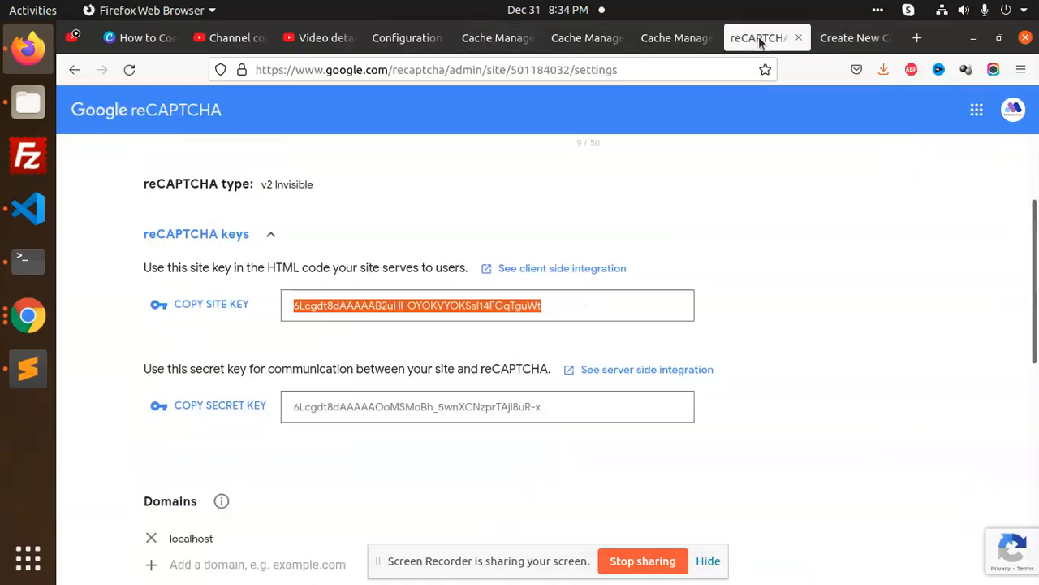
left_click(416, 400)
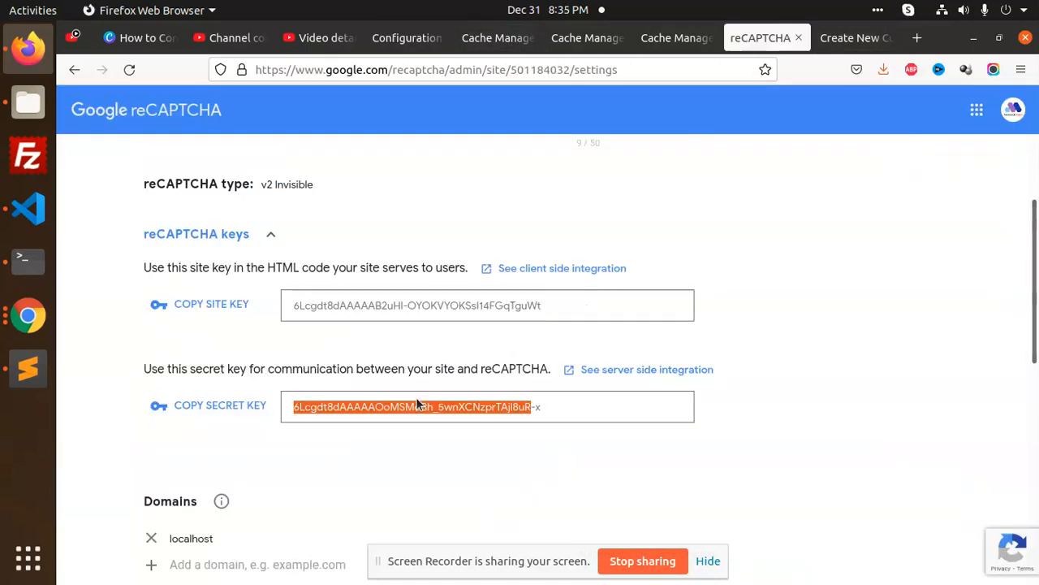
left_click(851, 40)
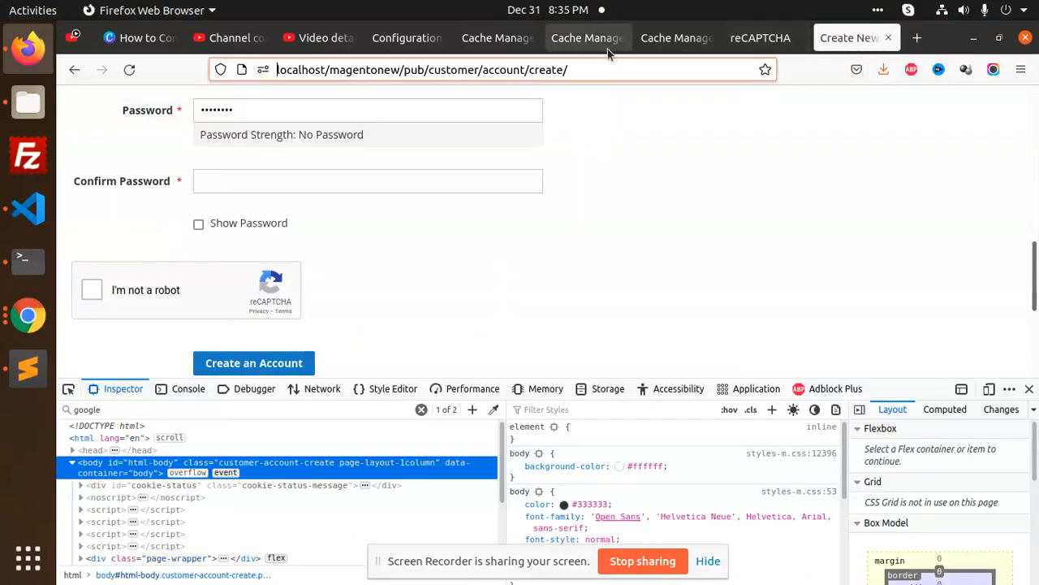
left_click(495, 38)
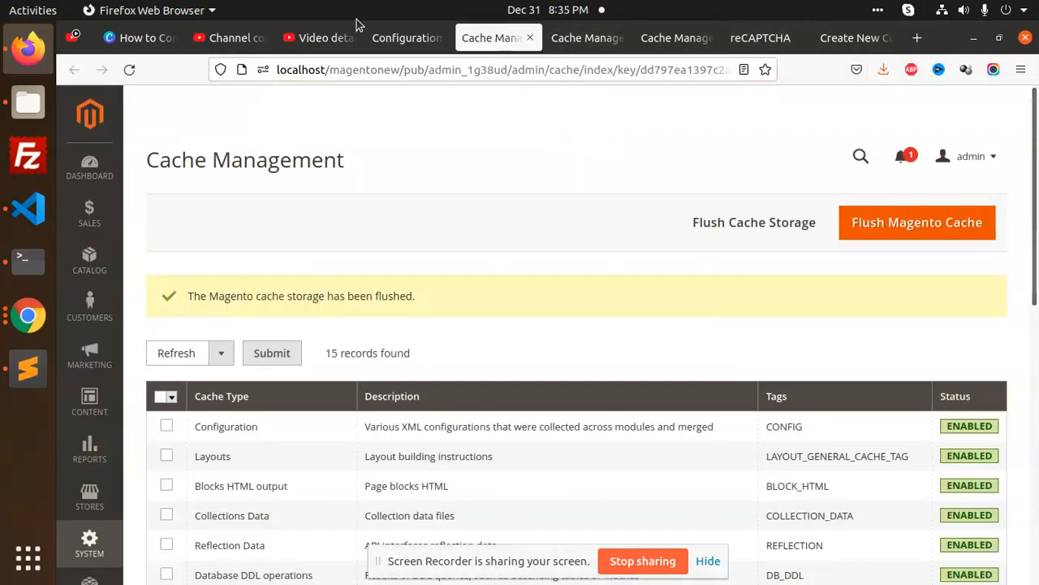
left_click(406, 37)
left_click(628, 392)
key("ctrl+v")
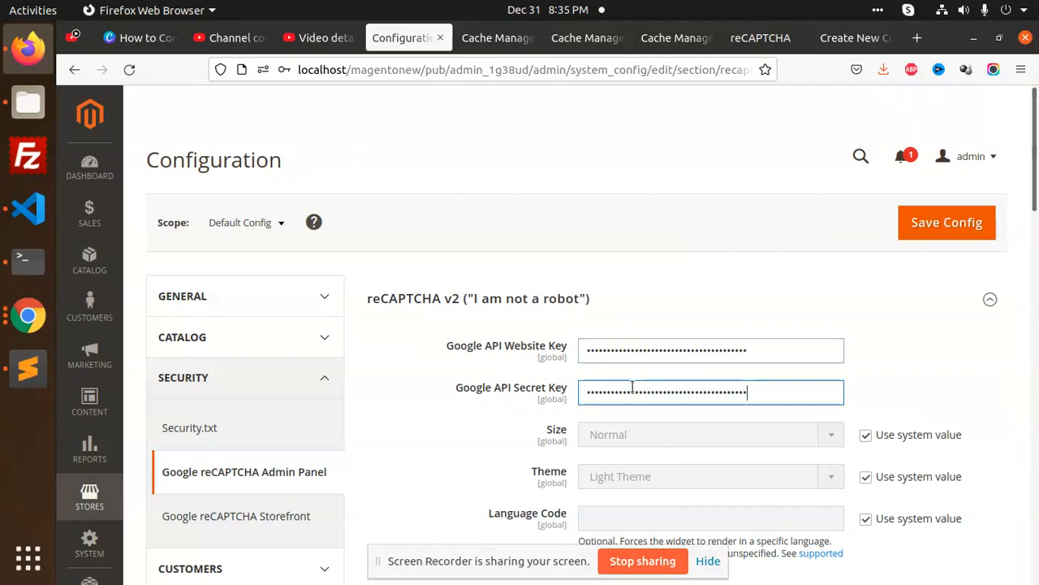
- Save the Admin Panel reCAPTCHA configuration without updating any saved browser login, and flush the Magento cache
scroll(541, 407, "down", 5)
scroll(542, 407, "down", 10)
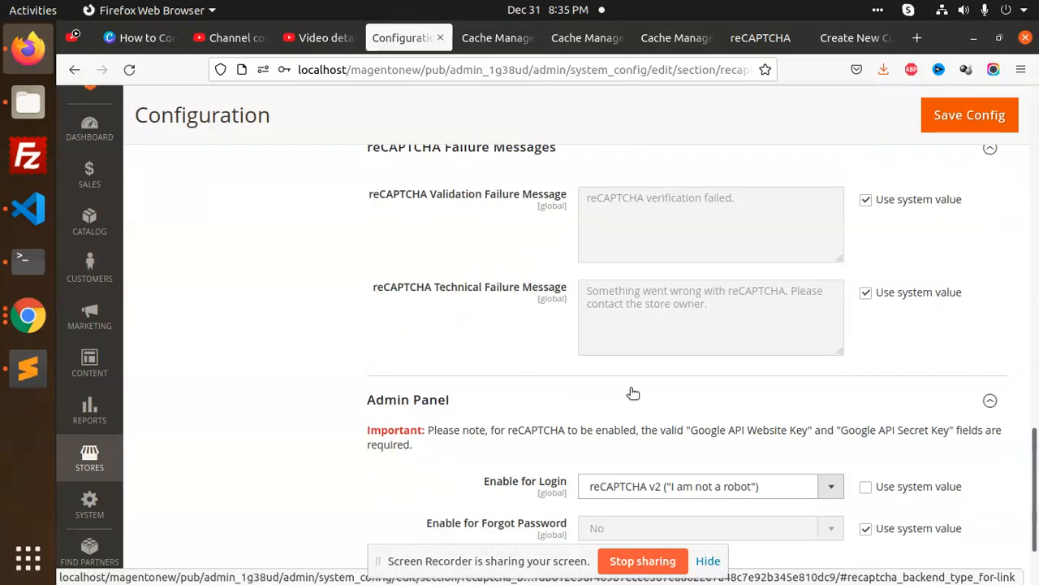
left_click(956, 122)
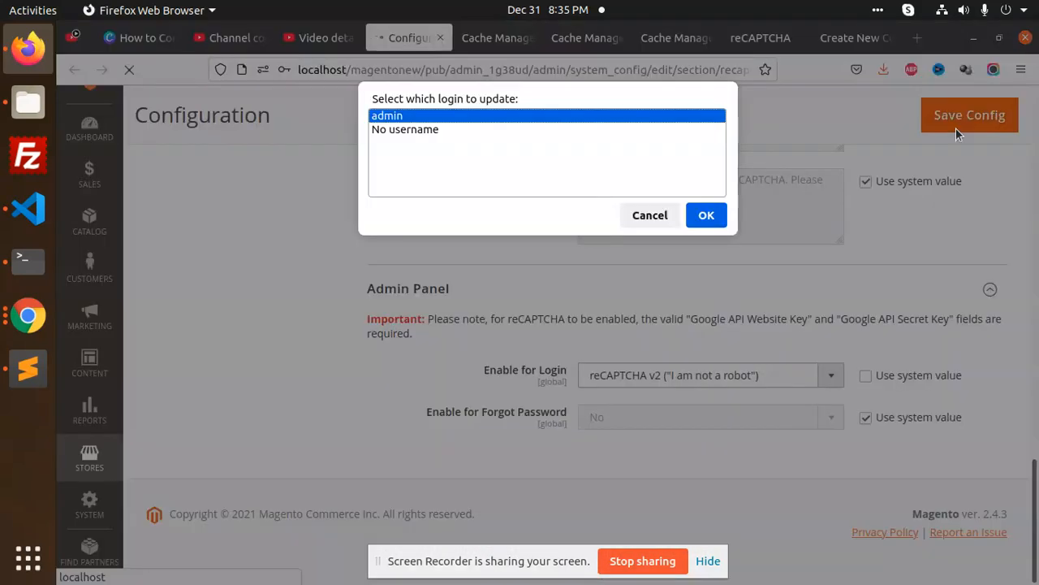
left_click(649, 217)
left_click(918, 236)
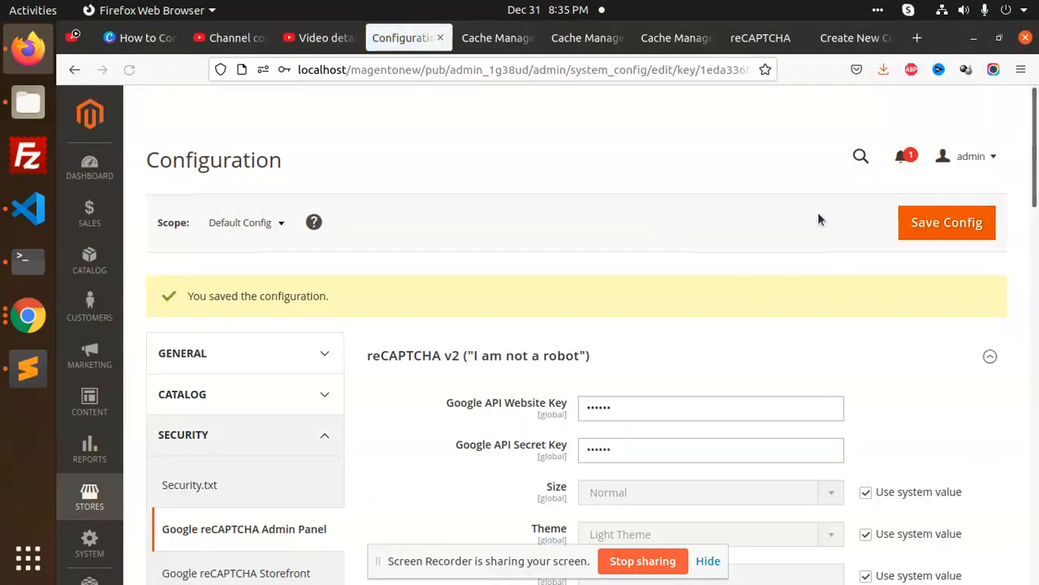
left_click(686, 107)
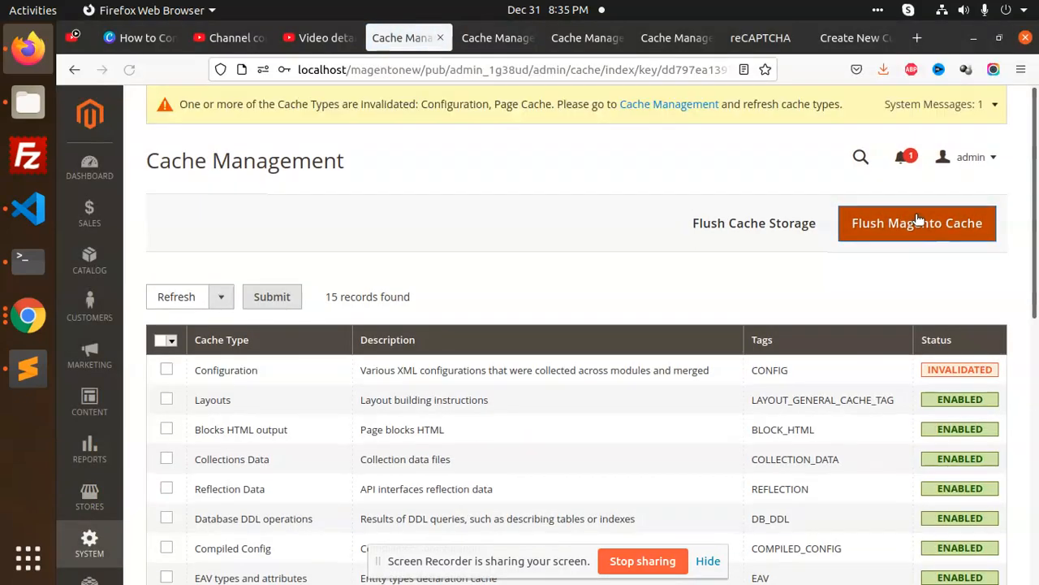
left_click(922, 223)
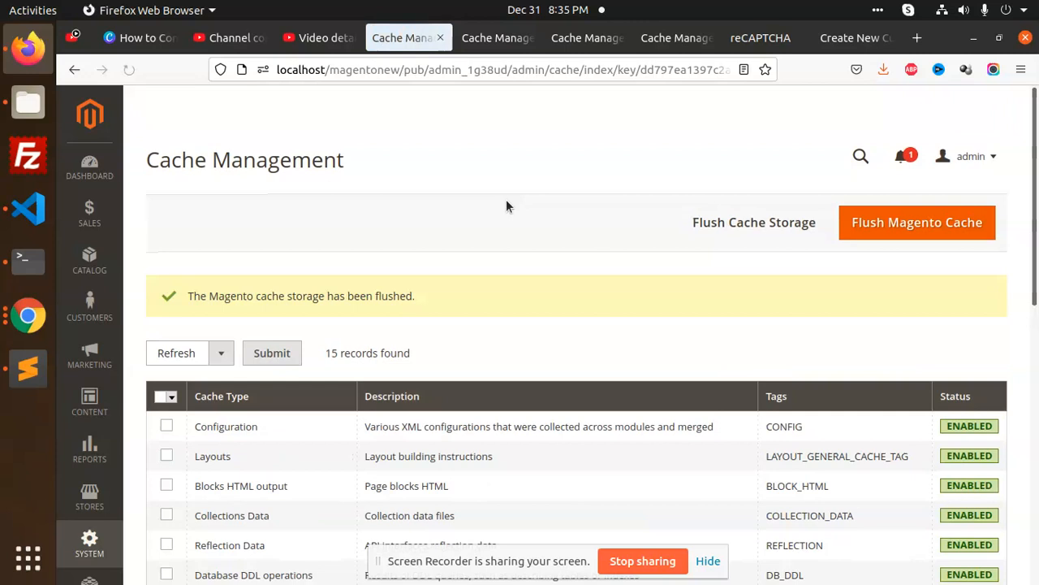
- Copy the admin base address localhost/magentonew/pub/admin_1g38ud and open it in a new private browser window
left_click_drag(430, 70, 308, 71)
left_click(508, 69)
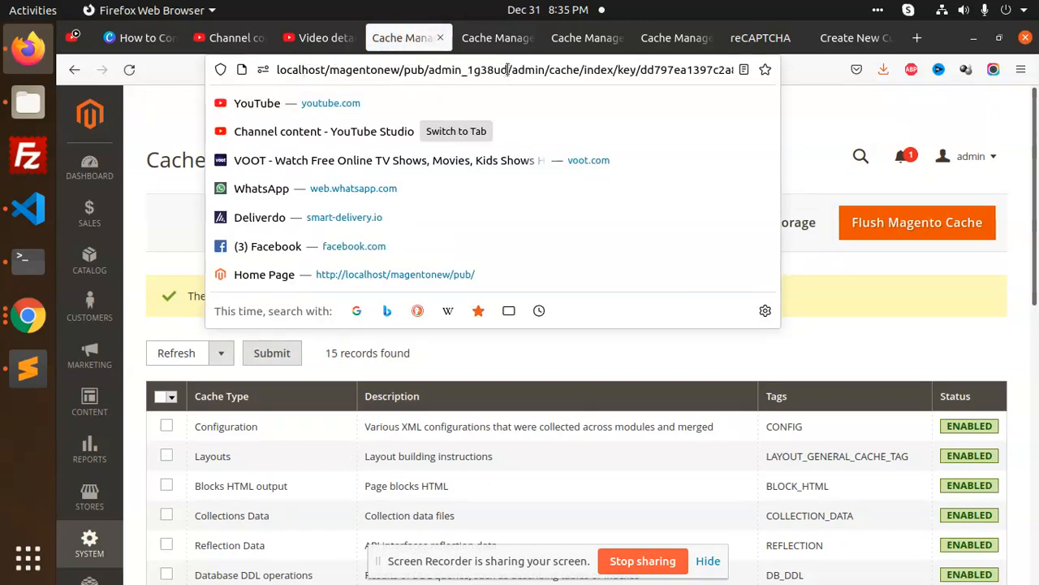
left_click_drag(508, 70, 251, 72)
key("ctrl+c")
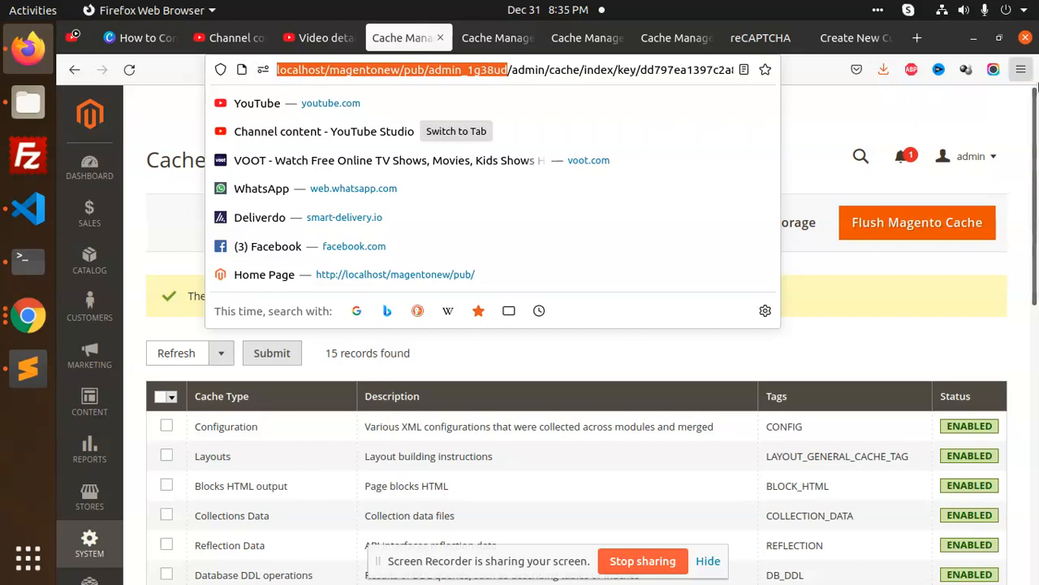
left_click(1020, 69)
left_click(902, 182)
left_click(599, 67)
key("ctrl+v")
key("Return")
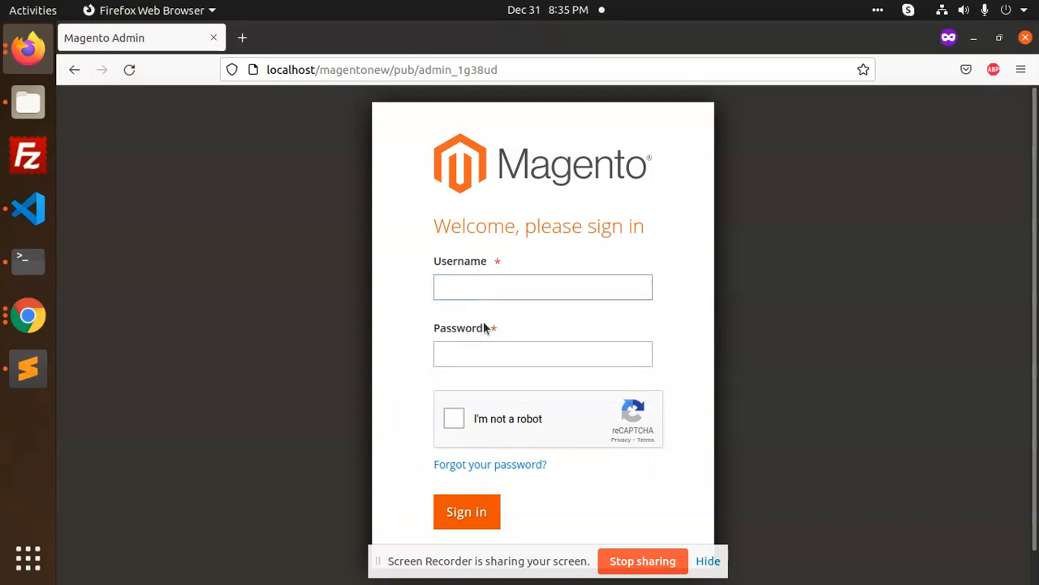
- Test the "I'm not a robot" reCAPTCHA on the admin sign-in form by completing its image challenges, and return to the Cache Management window
left_click(454, 419)
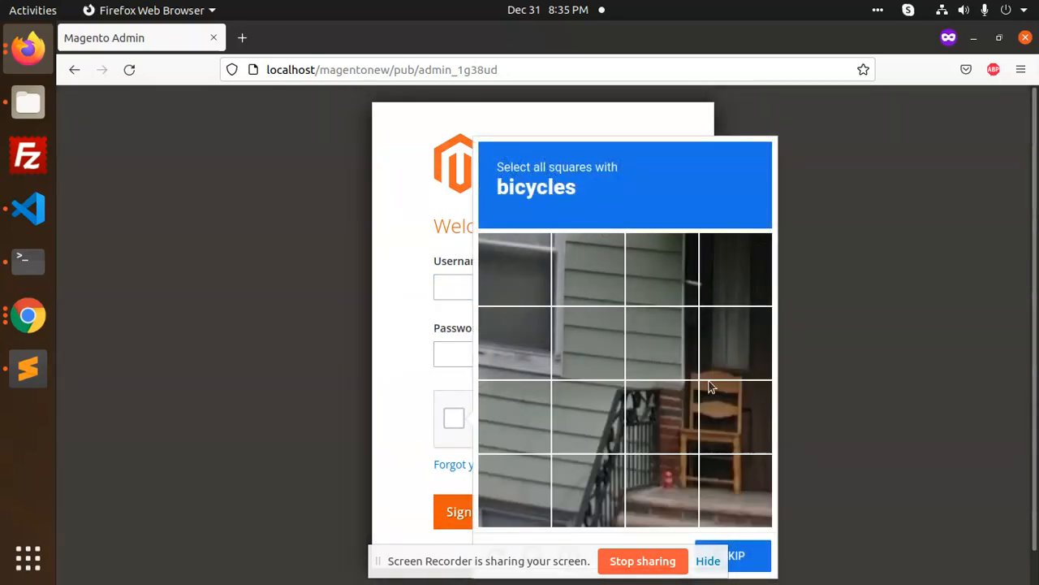
scroll(658, 418, "down", 1)
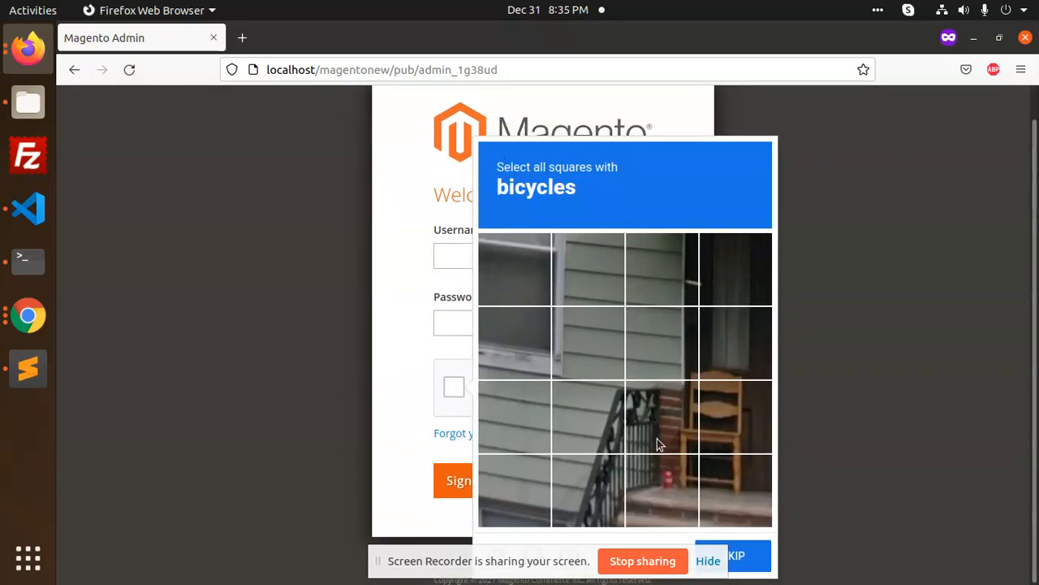
left_click_drag(524, 559, 268, 398)
left_click(725, 559)
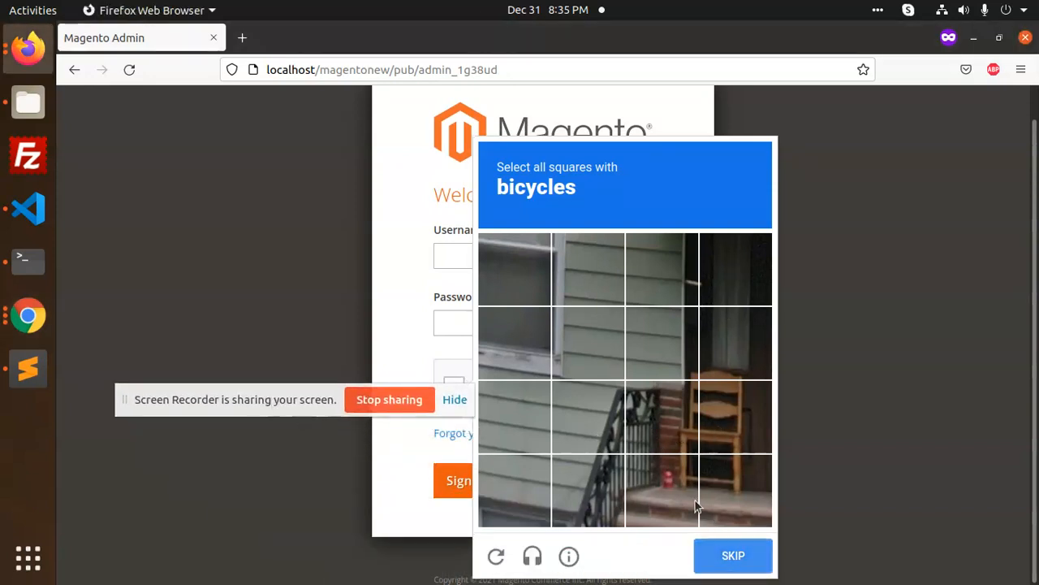
left_click(742, 294)
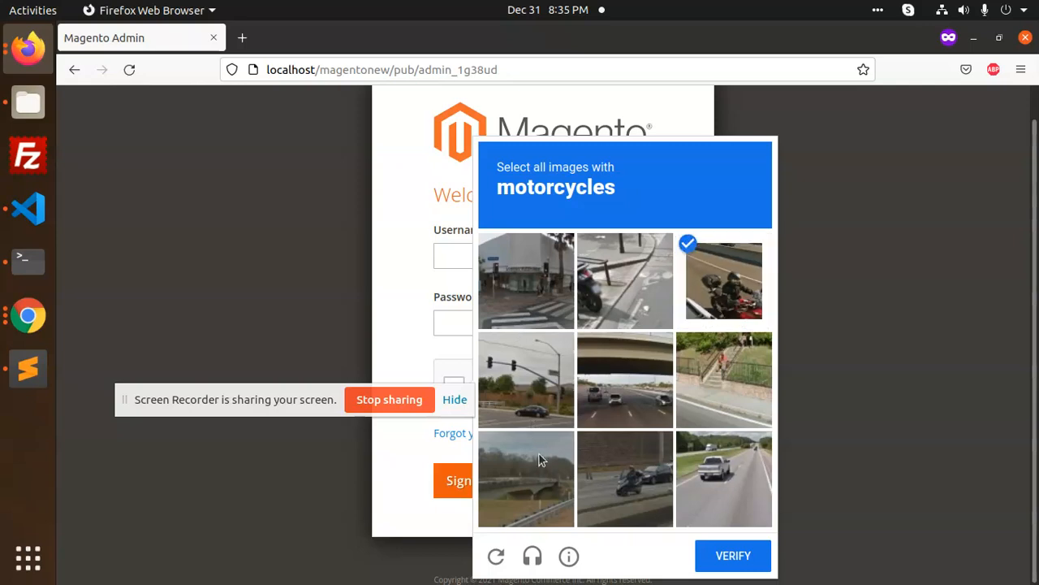
left_click(619, 486)
left_click(586, 312)
left_click(734, 560)
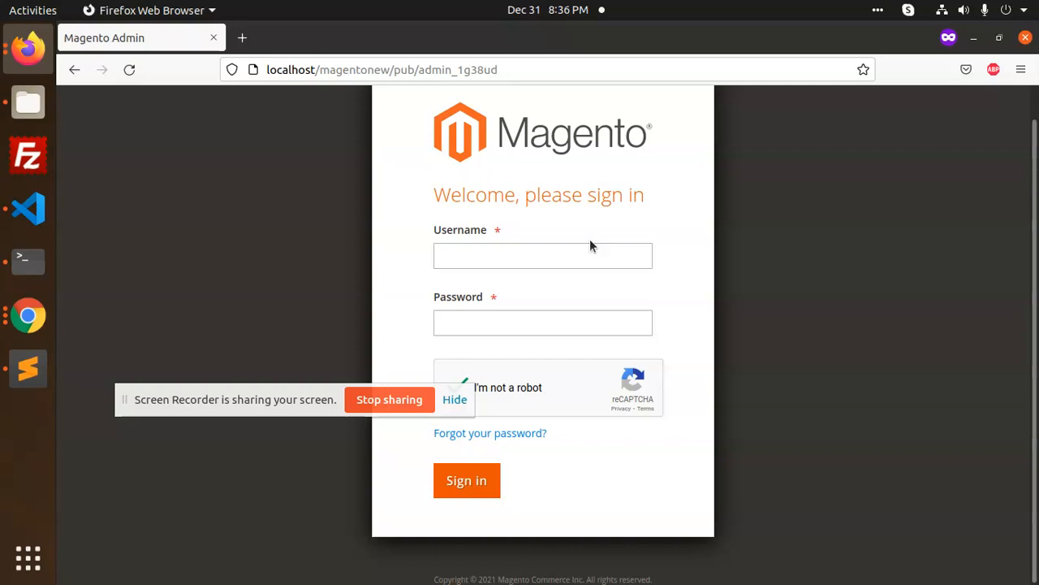
left_click(27, 55)
left_click(152, 121)
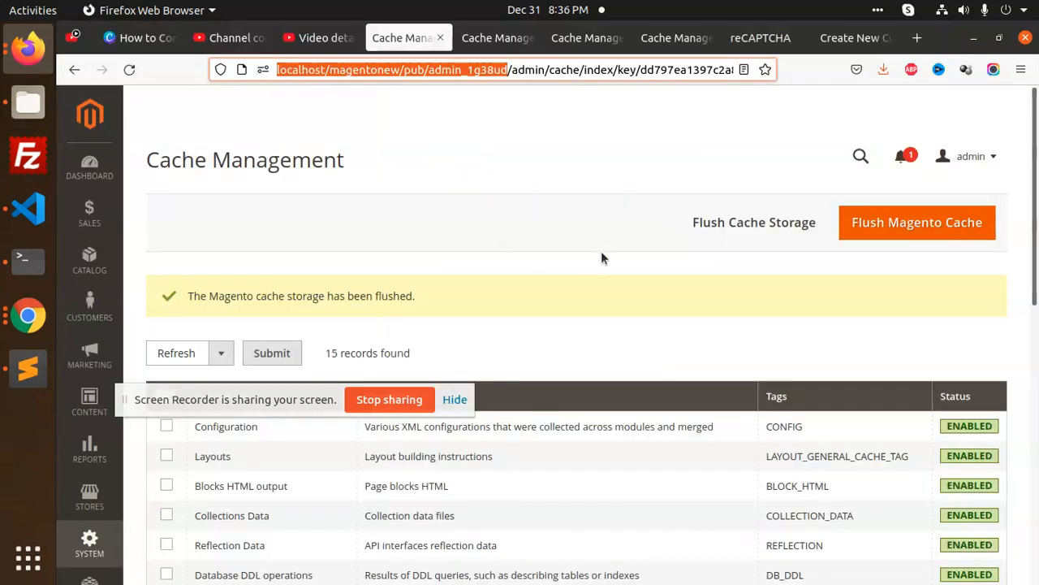